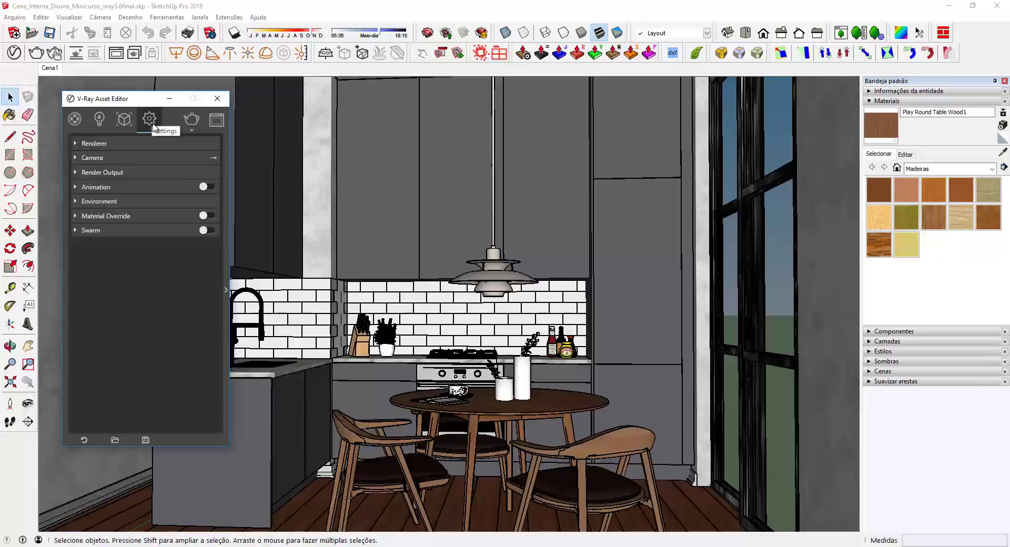
# - Turn off progressive rendering and enable Material Override in the V-Ray render settings
pyautogui.click(122, 148)
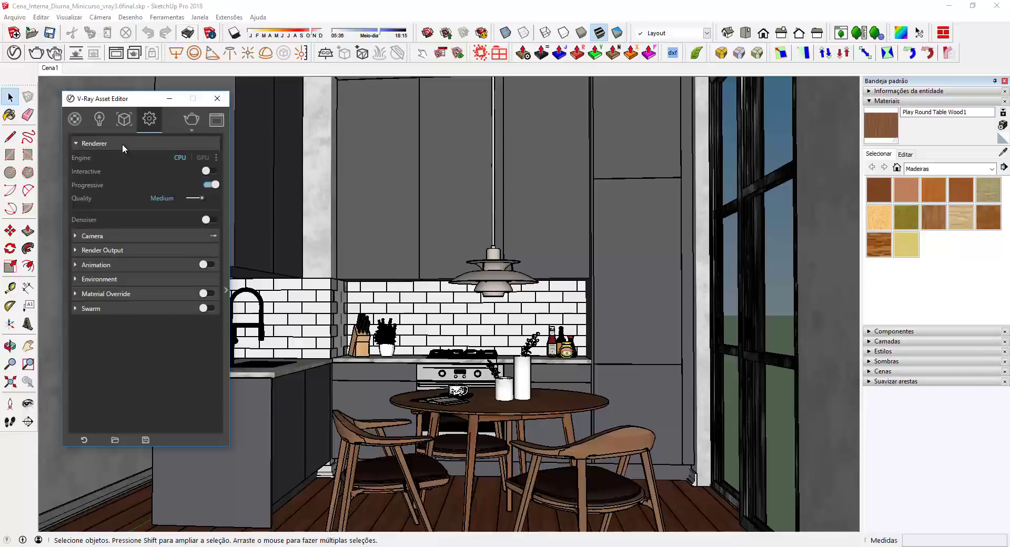
pyautogui.click(210, 185)
pyautogui.click(145, 292)
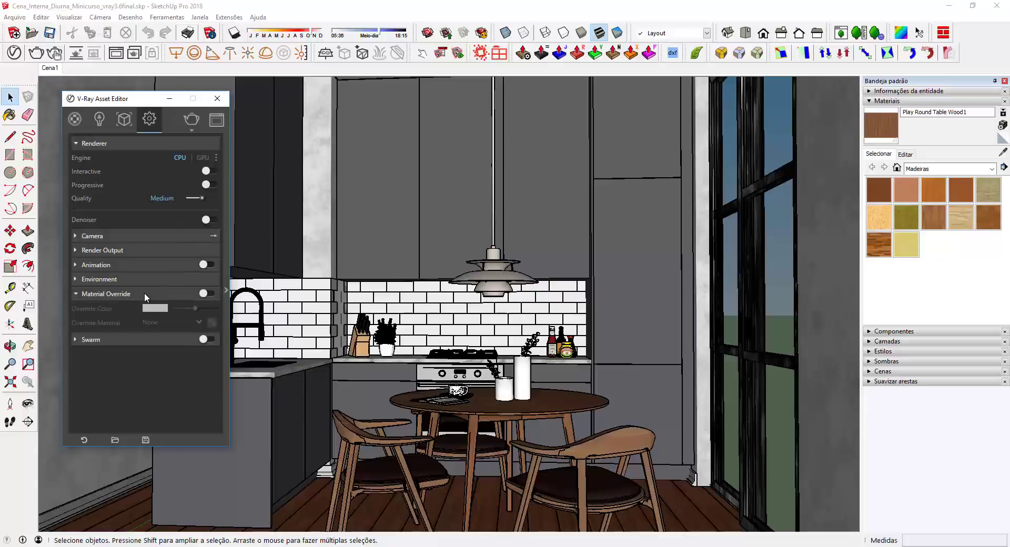
pyautogui.click(208, 295)
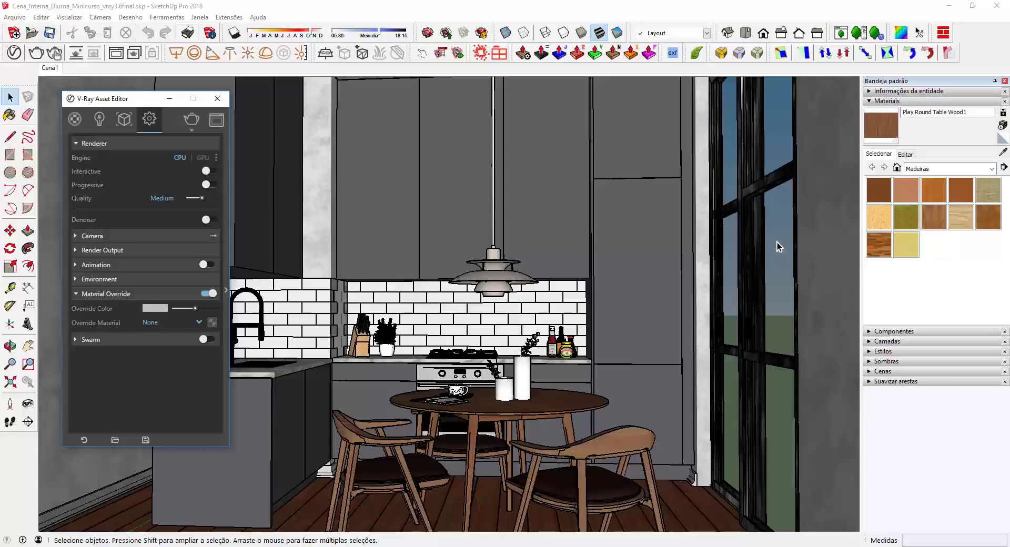
# - Sample the window's glass material, GLASS__Object__Frosted1, and disable its Can be Overridden option
pyautogui.click(1000, 141)
pyautogui.click(886, 113)
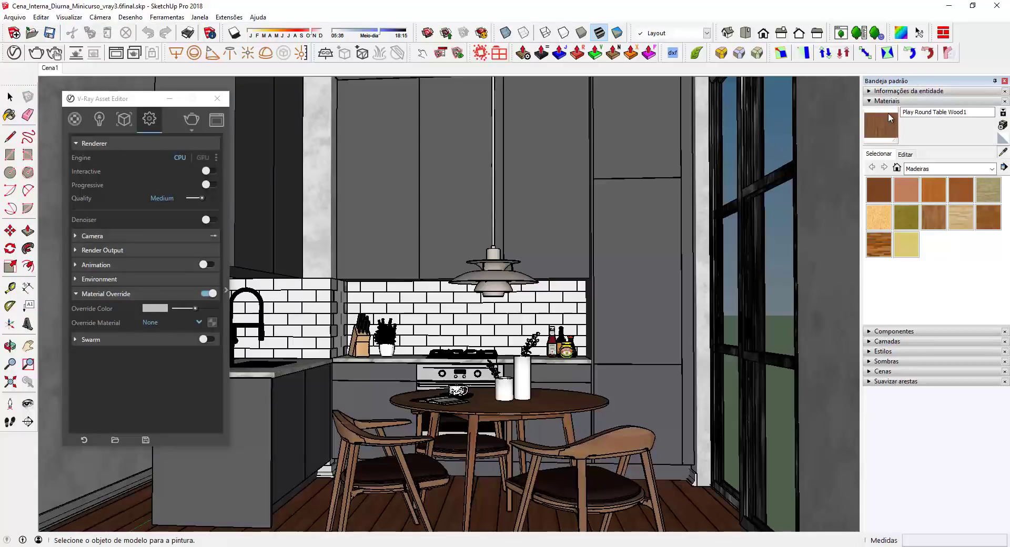
pyautogui.keyDown('alt'); pyautogui.click(779, 244); pyautogui.keyUp('alt')
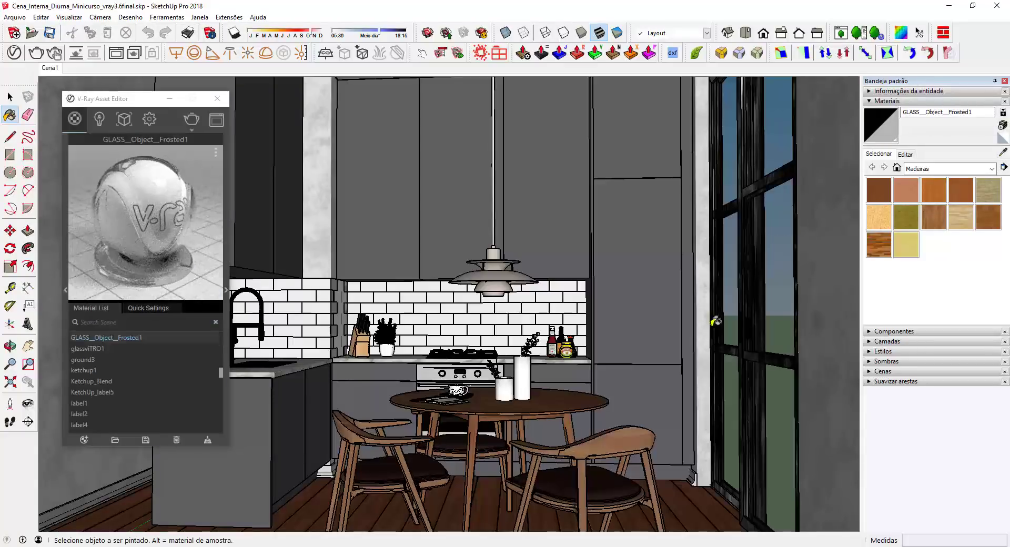
pyautogui.click(225, 292)
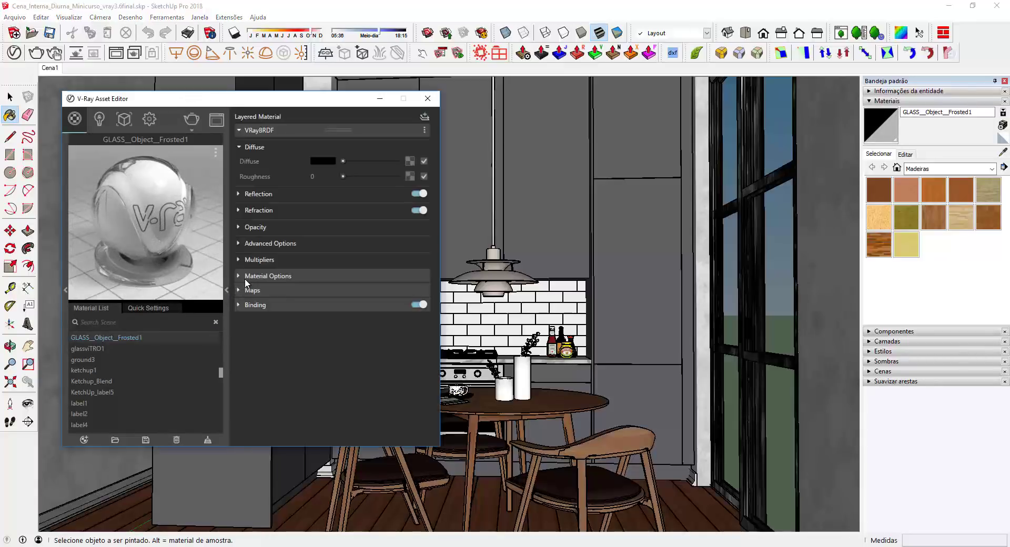
pyautogui.click(245, 279)
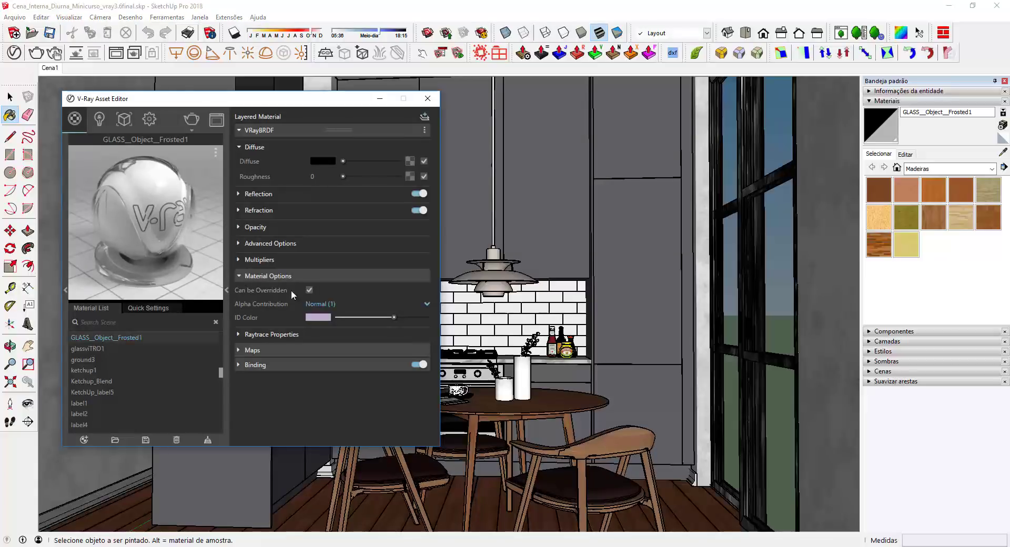
pyautogui.click(309, 289)
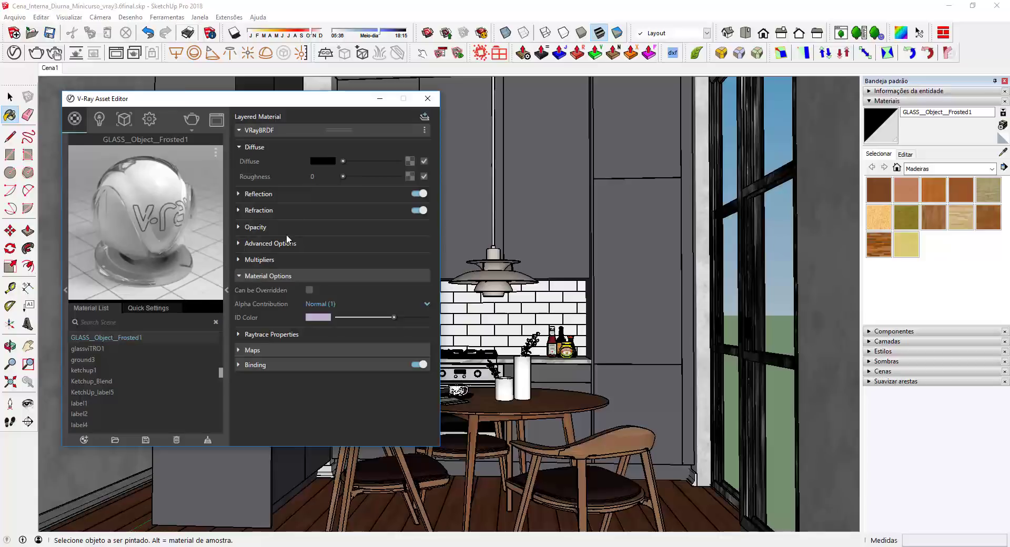
# - Set the global illumination primary rays to Irradiance map and the Light Cache subdivs to 500
pyautogui.click(153, 124)
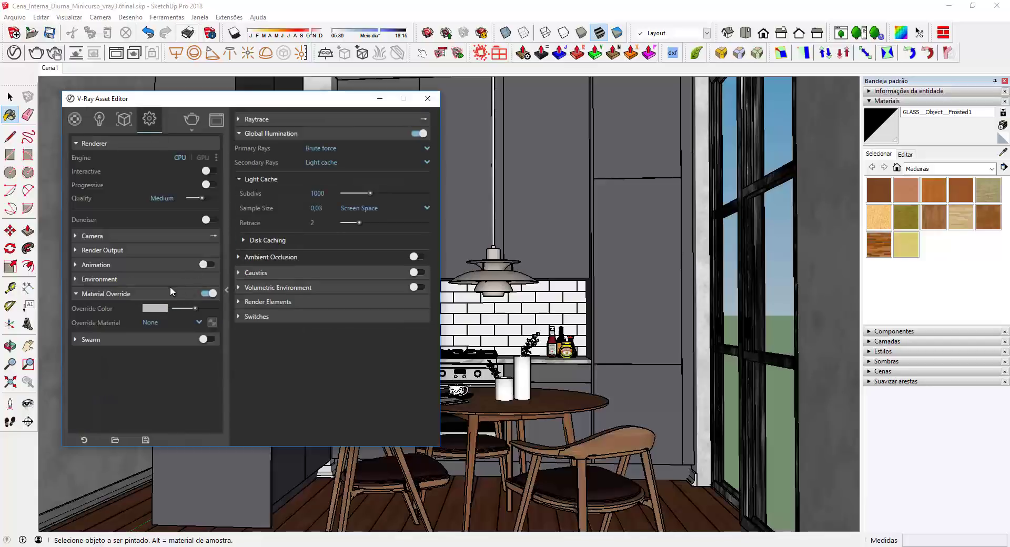
pyautogui.click(321, 150)
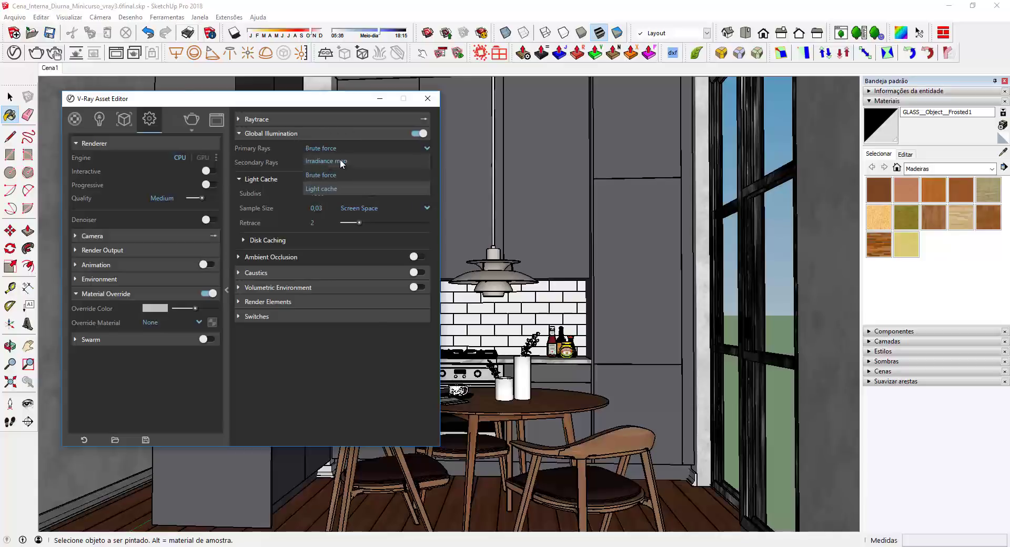
pyautogui.click(340, 162)
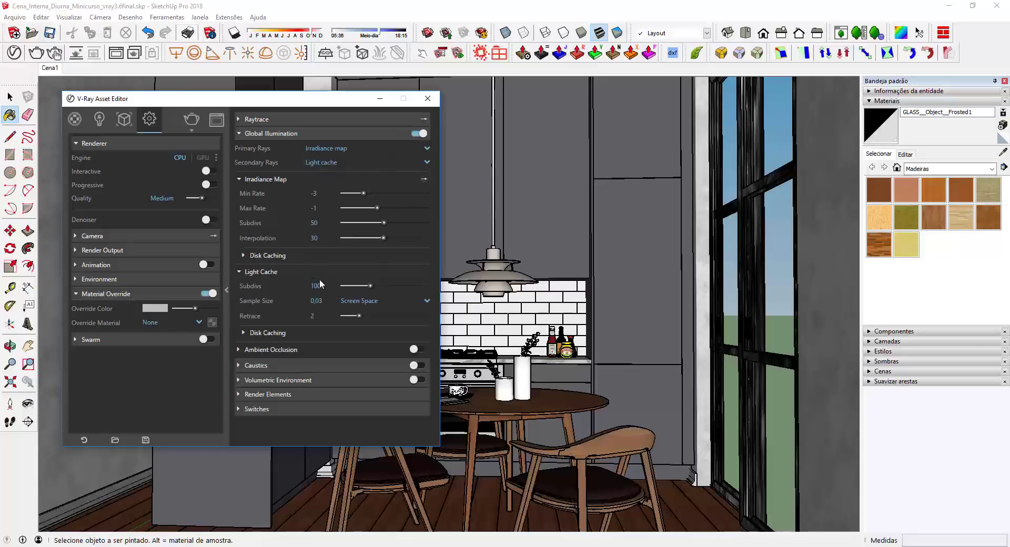
pyautogui.moveTo(328, 285); pyautogui.dragTo(276, 286)
pyautogui.write('500')
pyautogui.press('Return')
pyautogui.click(280, 133)
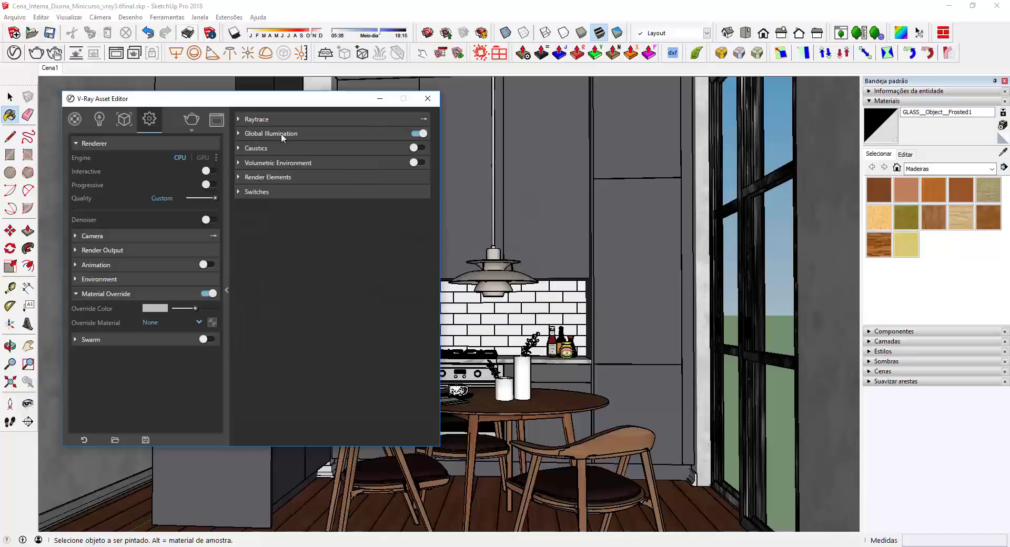
pyautogui.click(227, 291)
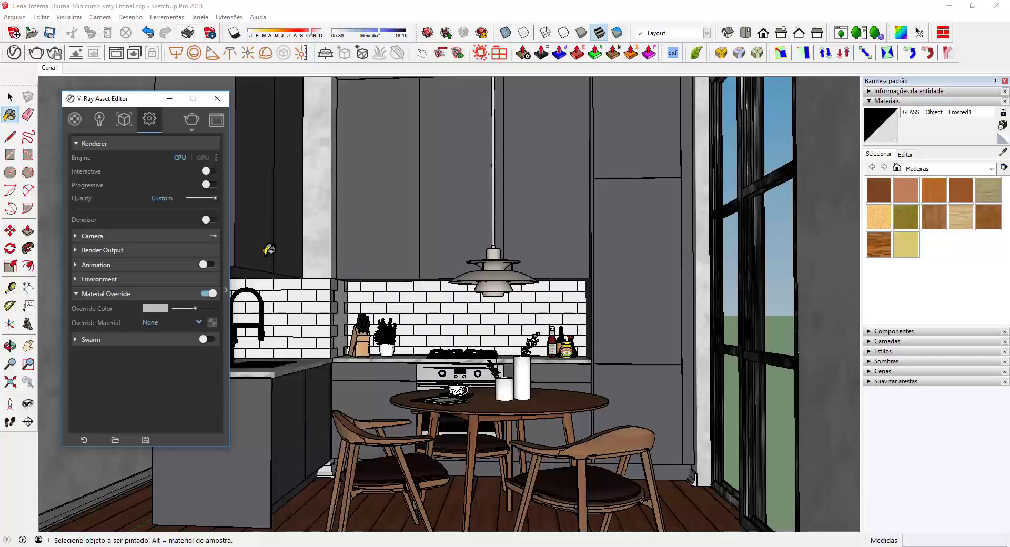
# - Give the render output a custom aspect ratio of ,67 to 1 and show the safe frame
pyautogui.click(130, 249)
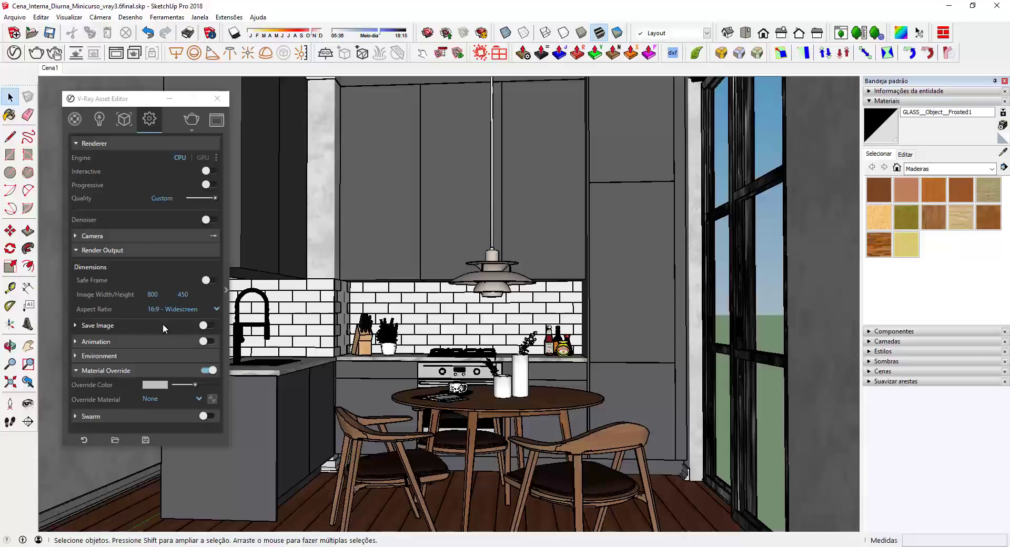
pyautogui.click(216, 311)
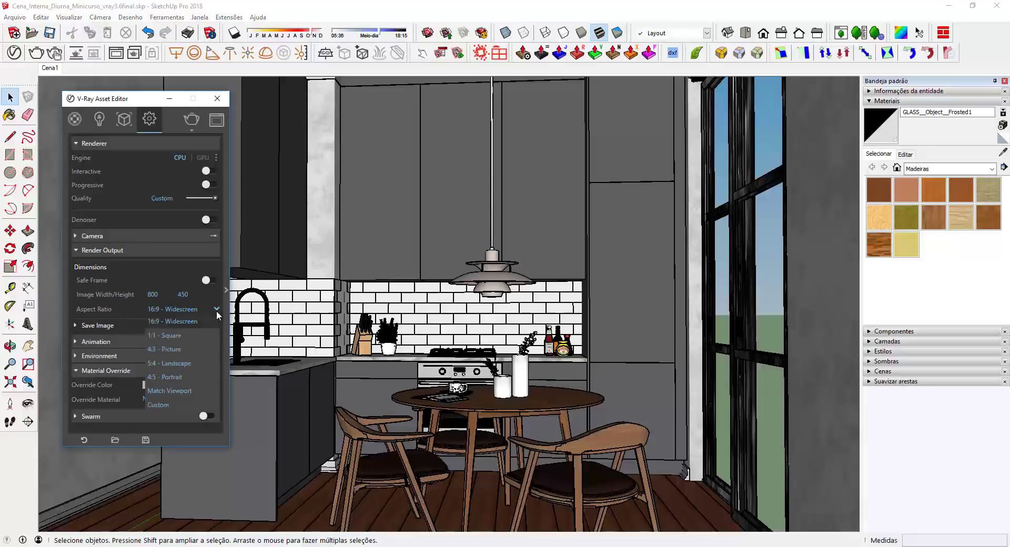
pyautogui.click(166, 399)
pyautogui.moveTo(167, 324); pyautogui.dragTo(96, 324)
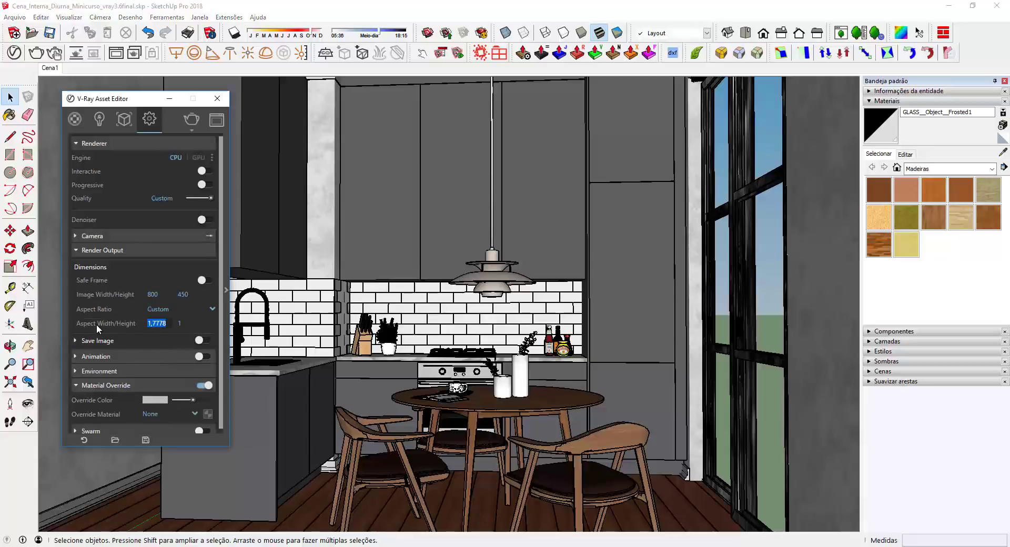
pyautogui.write(',67')
pyautogui.press('Return')
pyautogui.click(208, 281)
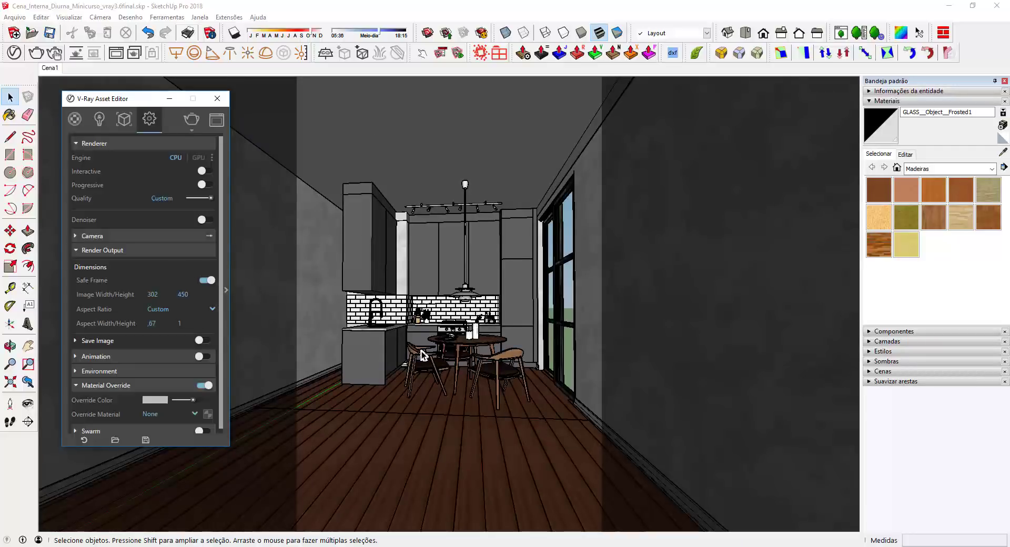
pyautogui.click(204, 280)
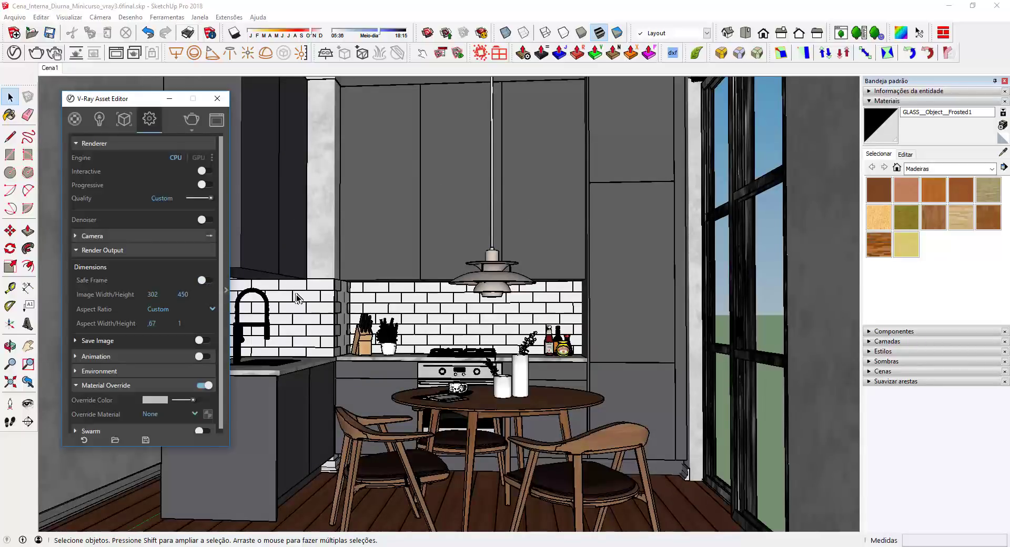
pyautogui.click(207, 281)
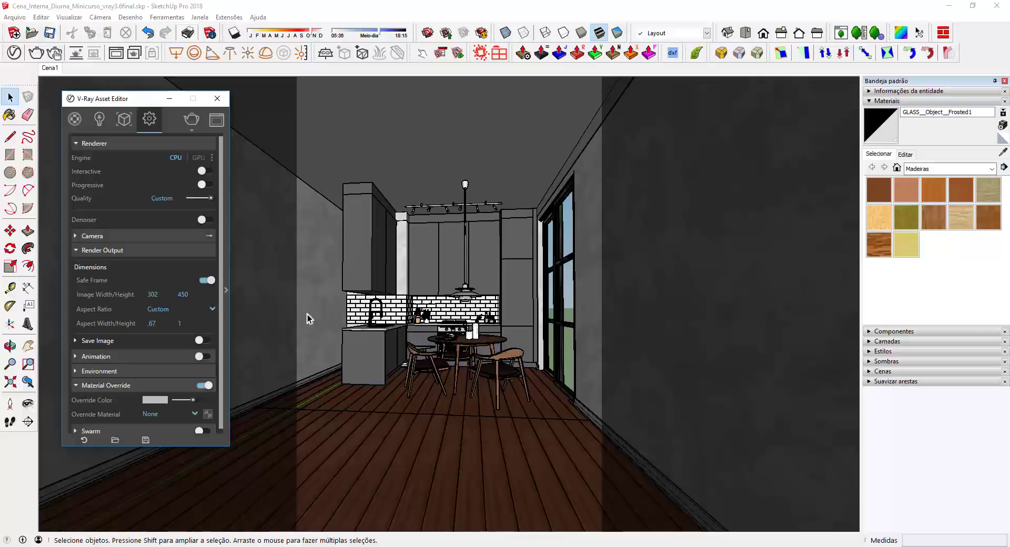
# - Set the render output's image height to 800
pyautogui.doubleClick(184, 294)
pyautogui.write('800')
pyautogui.press('Return')
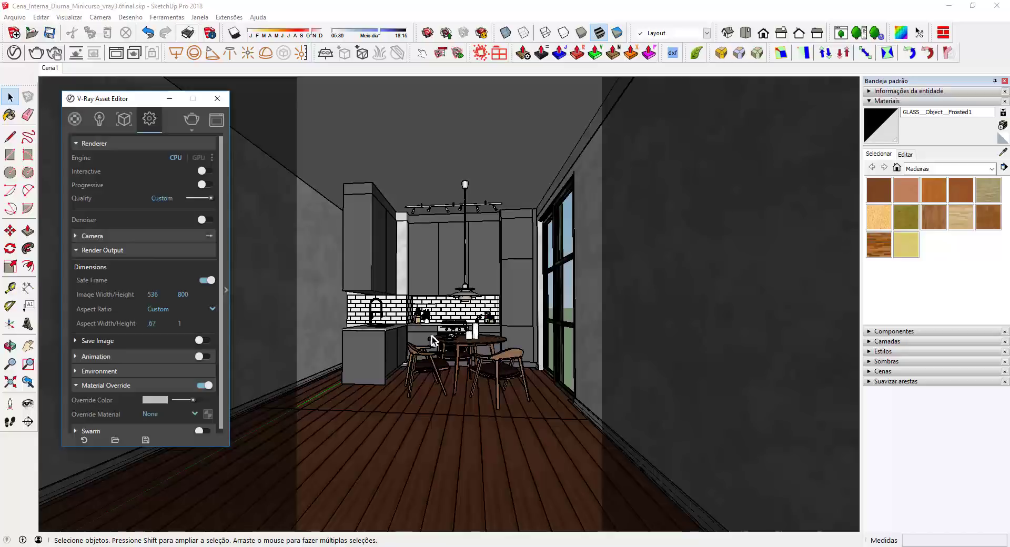
# - Set the camera's focal length to 36 mm with the Zoom tool and change it to 45 mm
pyautogui.click(482, 369)
pyautogui.click(482, 368)
pyautogui.press('z')
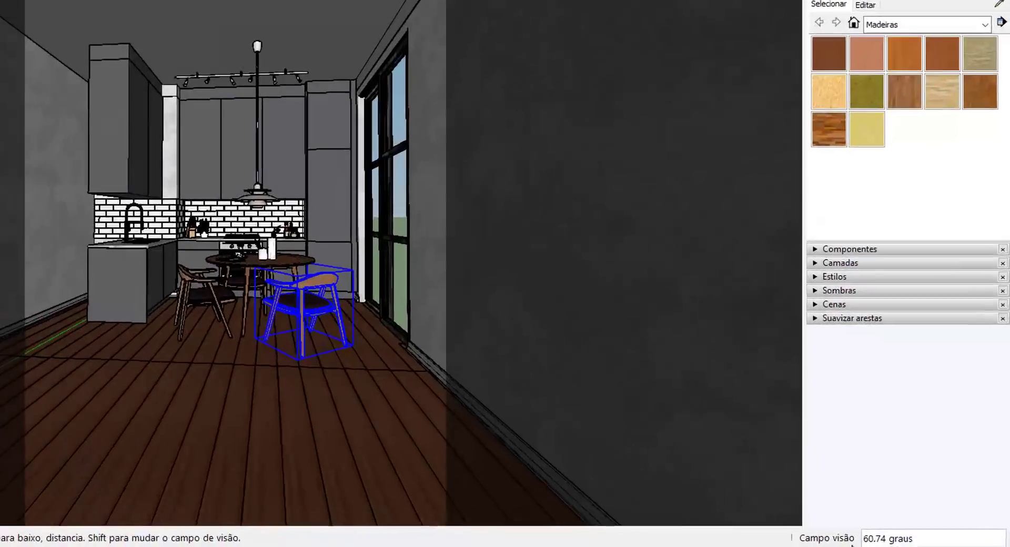
pyautogui.click(889, 539)
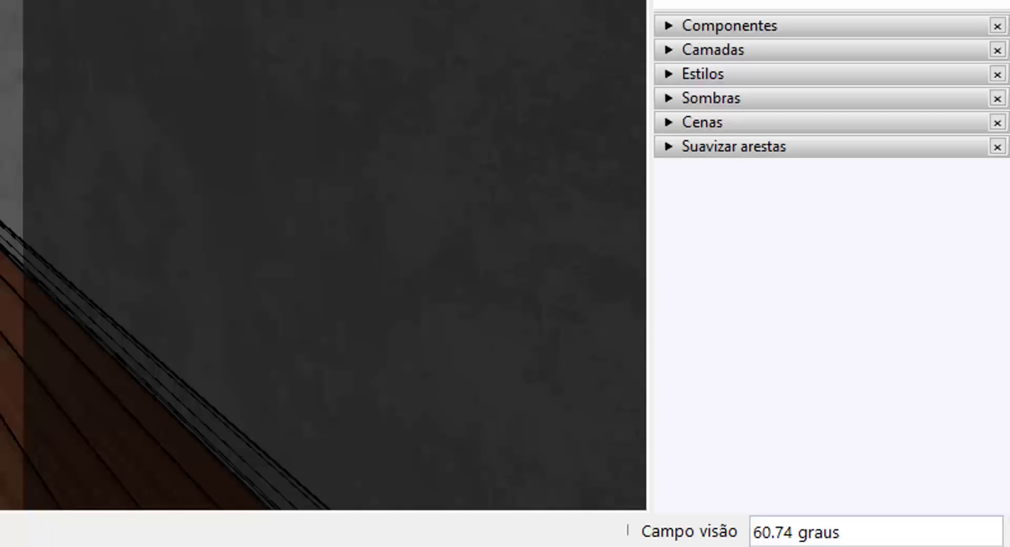
pyautogui.write('36mm')
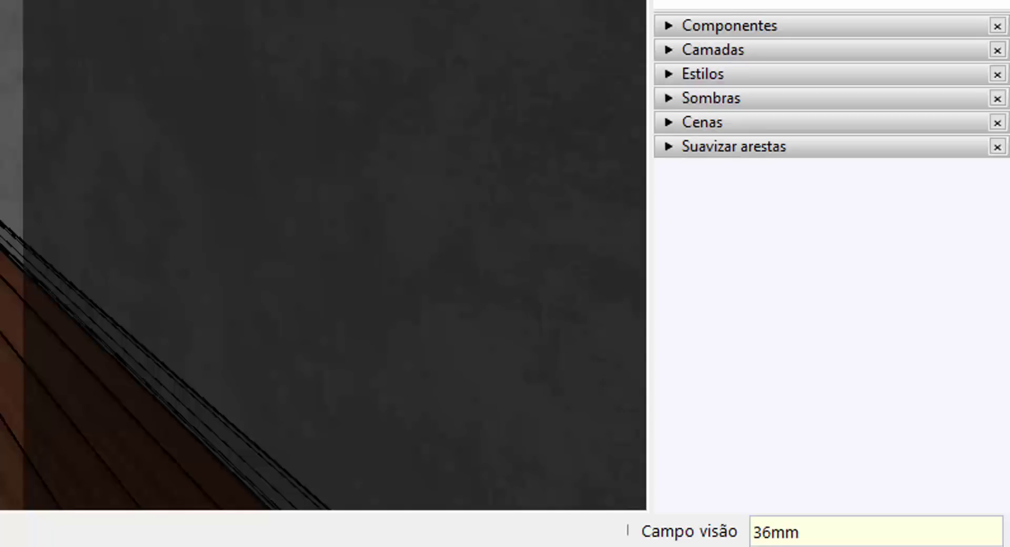
pyautogui.press('Return')
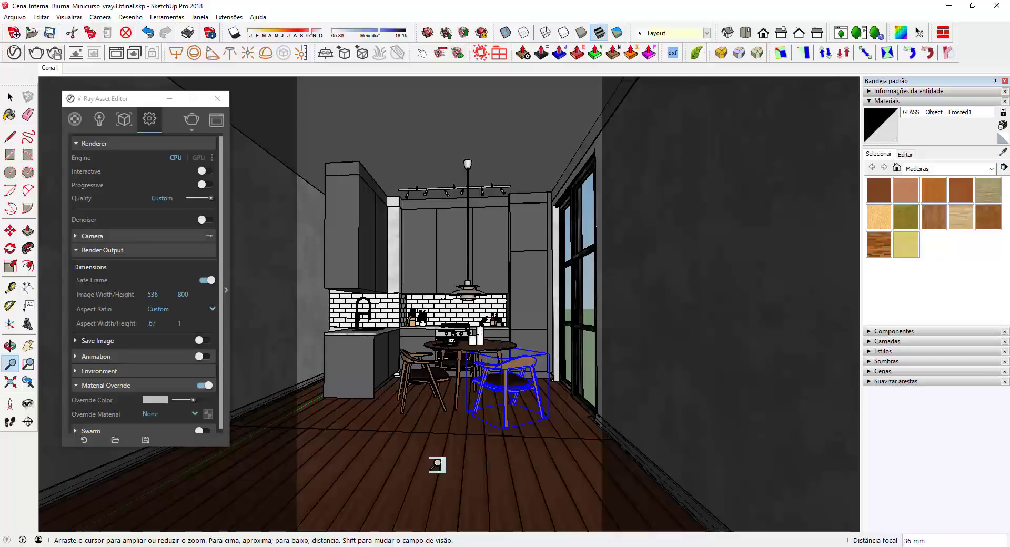
pyautogui.write('45')
pyautogui.press('Return')
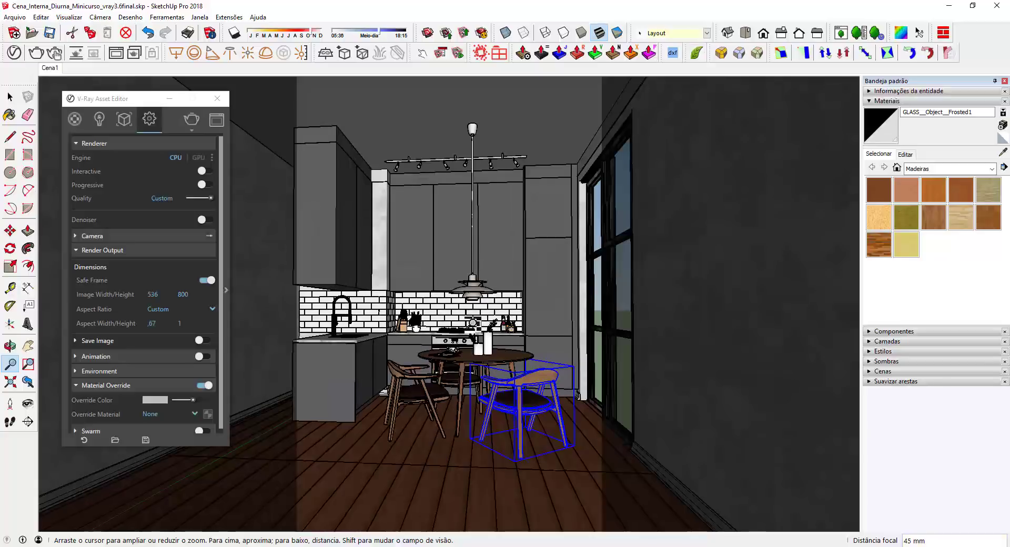
# - Walk the camera closer to the dining table and chairs and set the eye height to 1,5 m
pyautogui.moveTo(482, 319); pyautogui.dragTo(494, 315, button='middle')
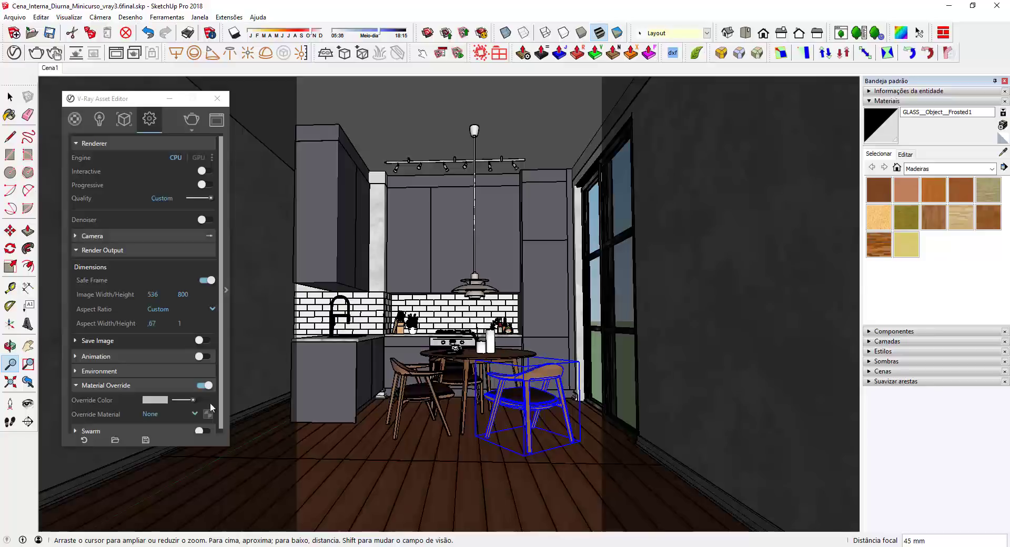
pyautogui.click(10, 421)
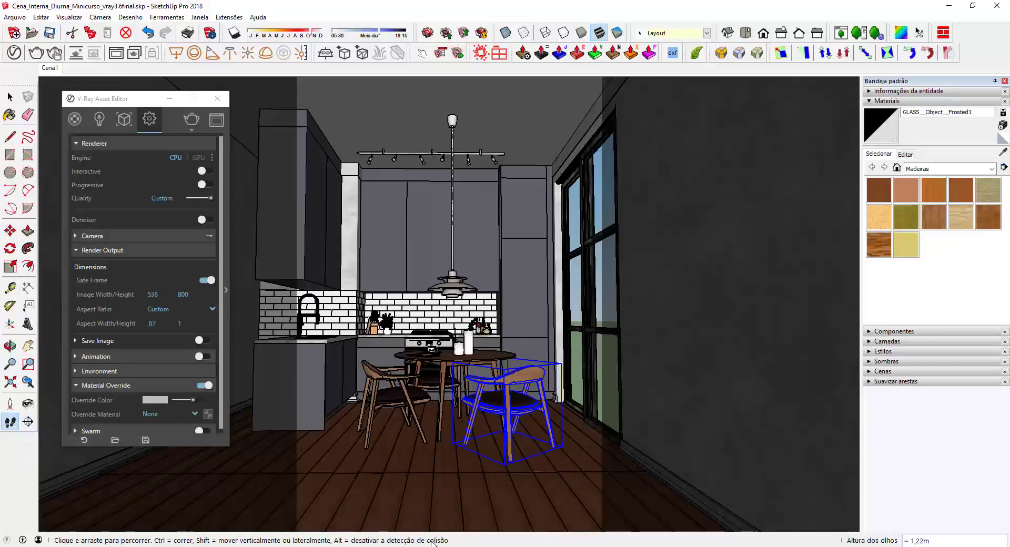
pyautogui.moveTo(442, 513); pyautogui.dragTo(433, 468)
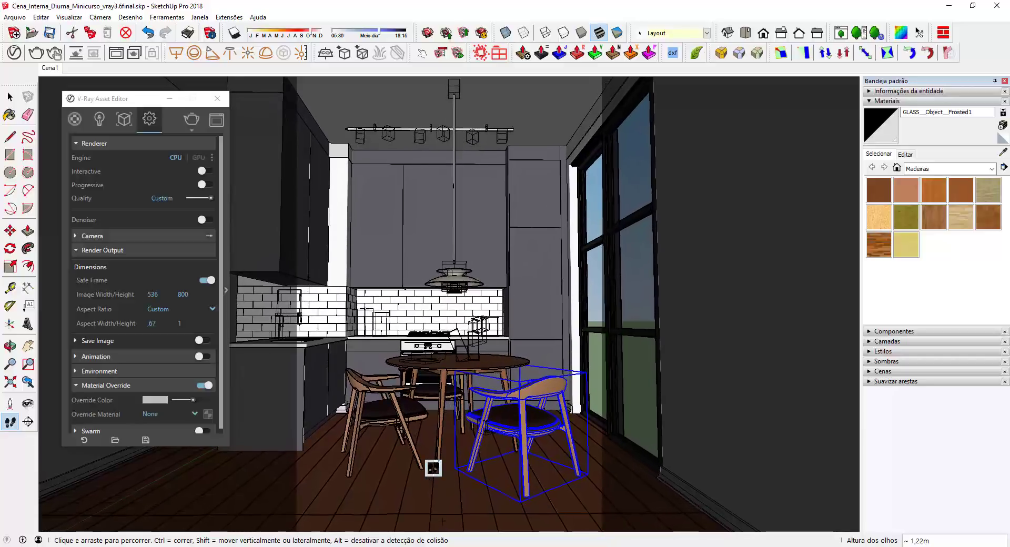
pyautogui.moveTo(458, 419); pyautogui.dragTo(473, 412, button='middle')
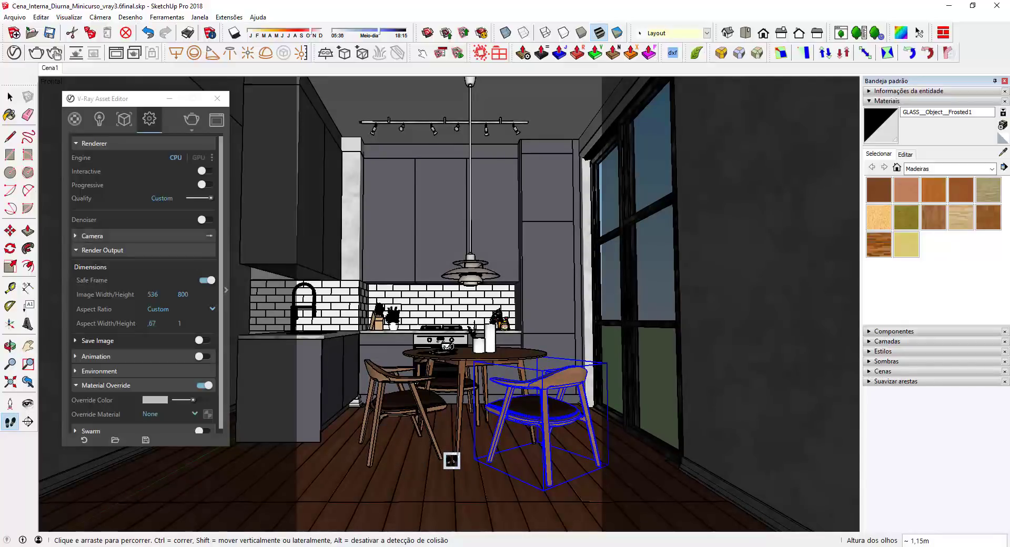
pyautogui.write('1,5')
pyautogui.press('Return')
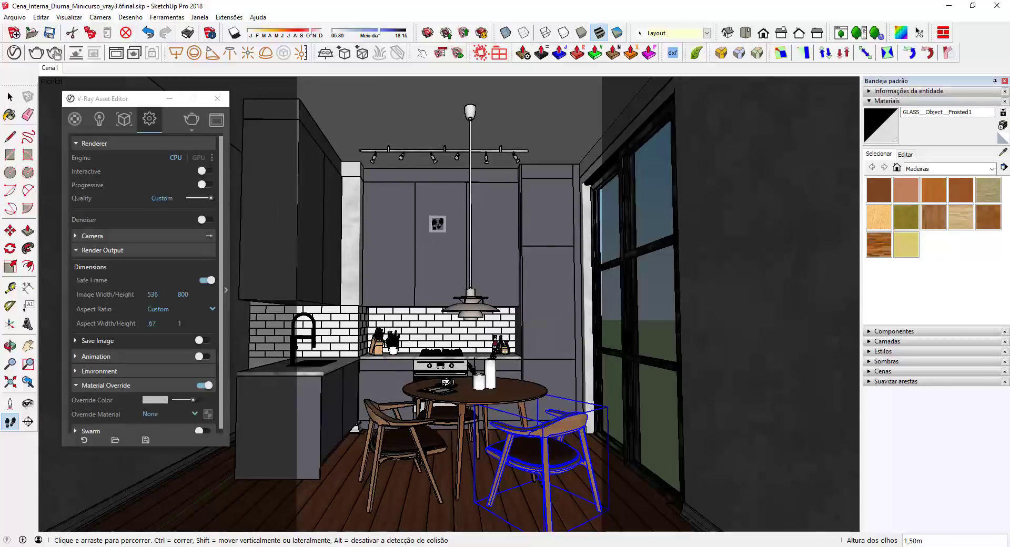
# - Switch the camera to two-point perspective, framing the kitchen within the safe frame, and update scene Cena1
pyautogui.click(100, 18)
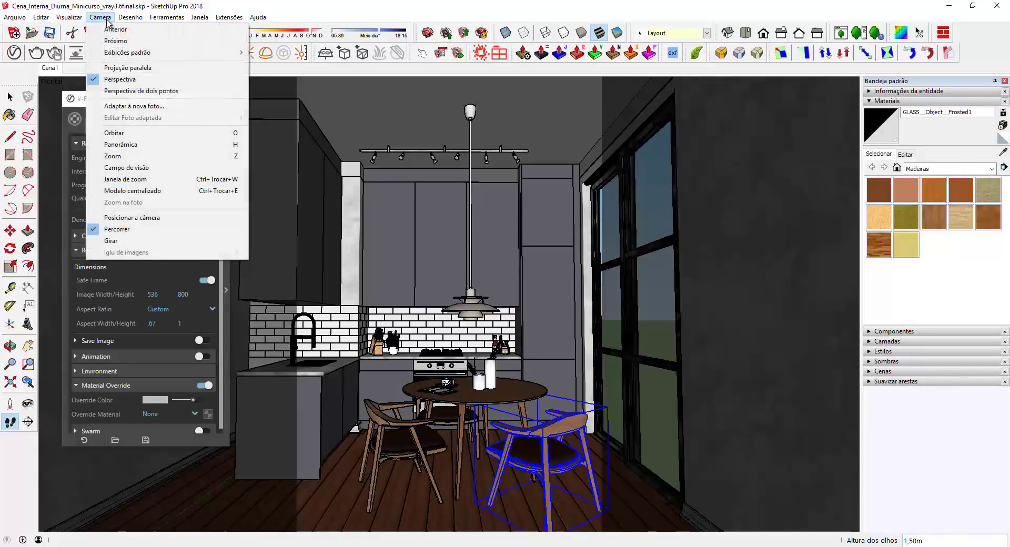
pyautogui.click(134, 91)
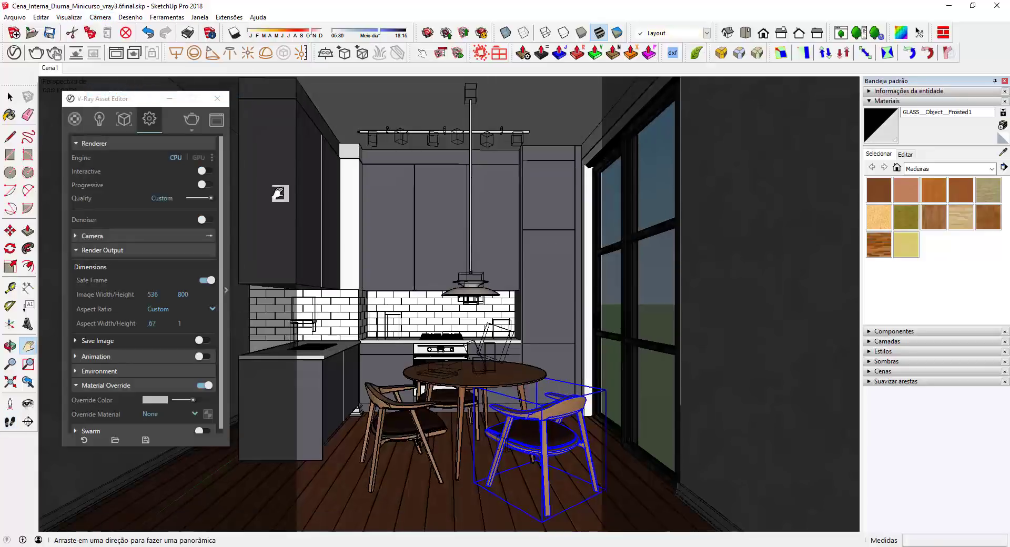
pyautogui.moveTo(526, 376); pyautogui.dragTo(526, 359)
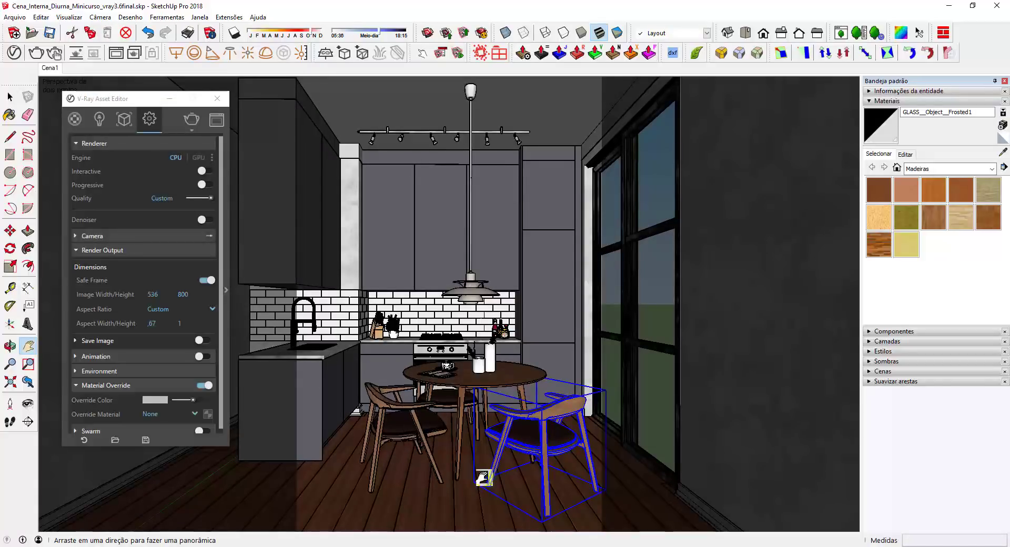
pyautogui.rightClick(49, 68)
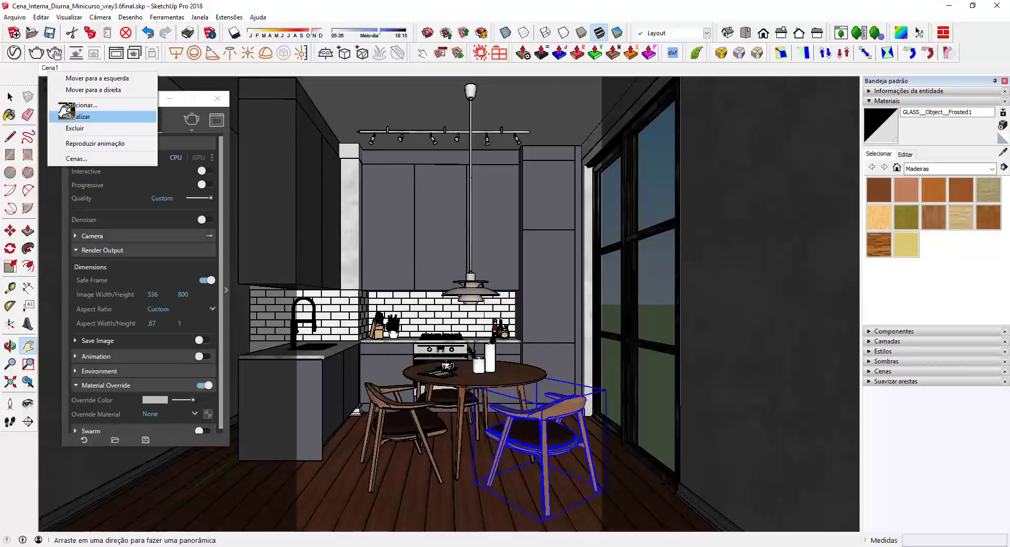
pyautogui.click(75, 118)
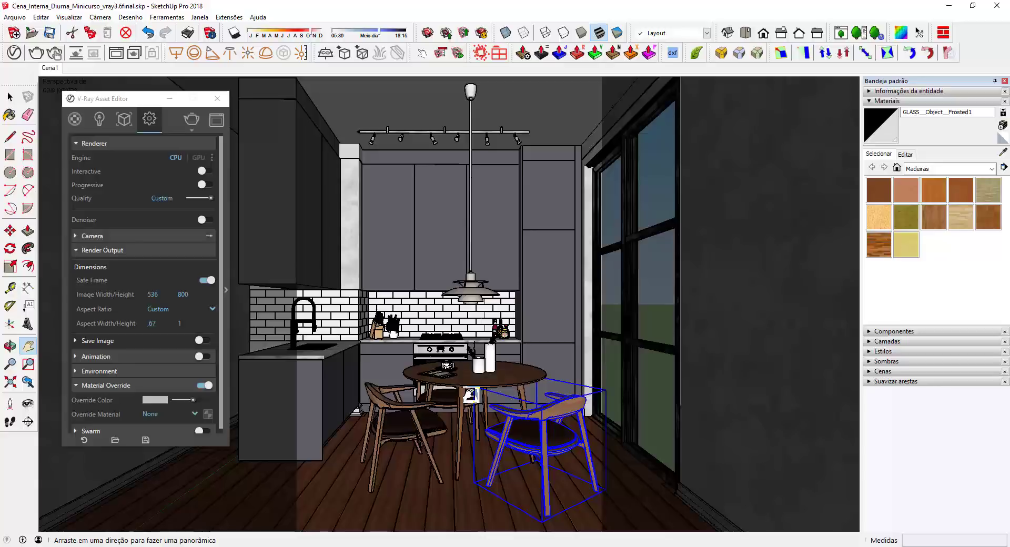
# - Render the kitchen in V-Ray, save the result to the frame buffer's render history, and close the frame buffer
pyautogui.click(194, 123)
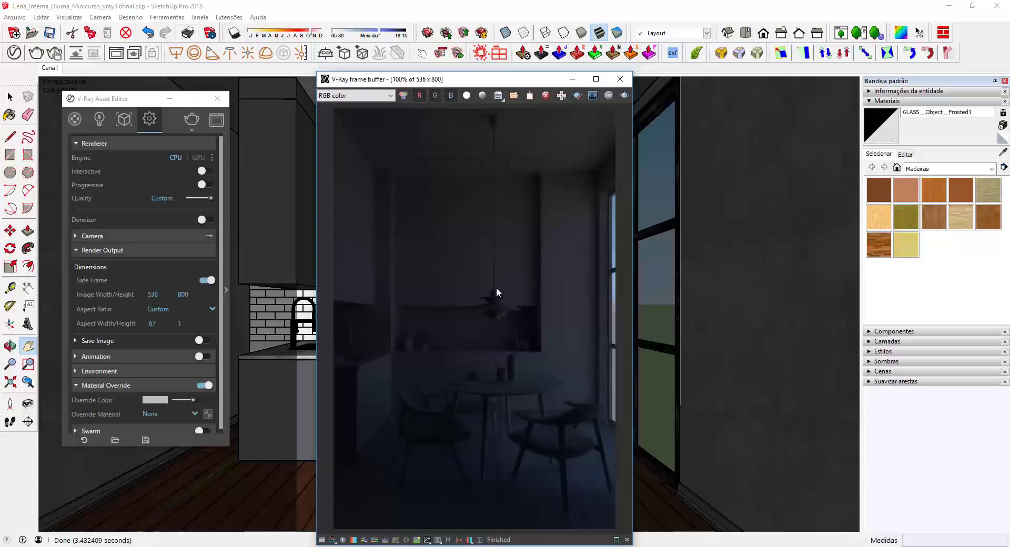
pyautogui.click(448, 539)
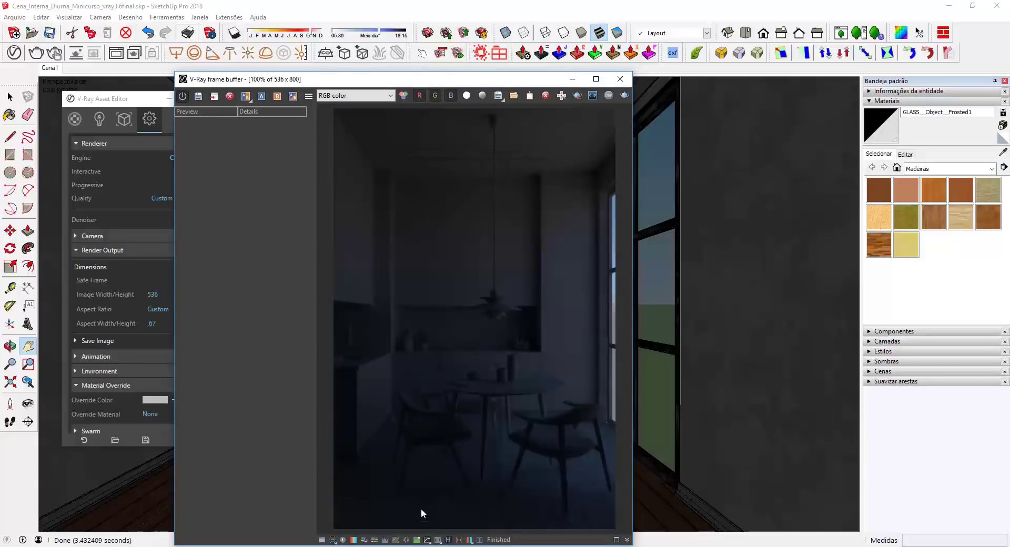
pyautogui.click(198, 96)
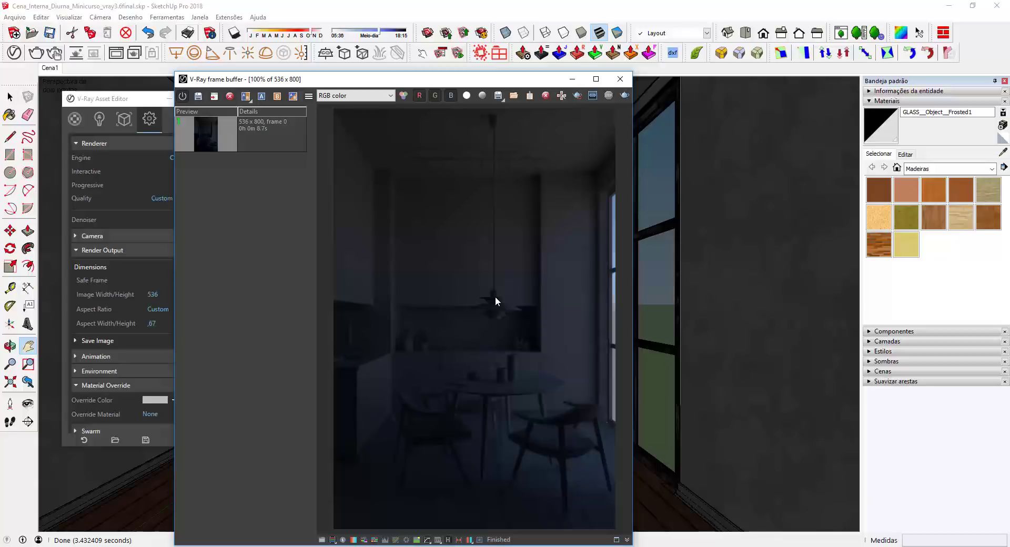
pyautogui.click(620, 80)
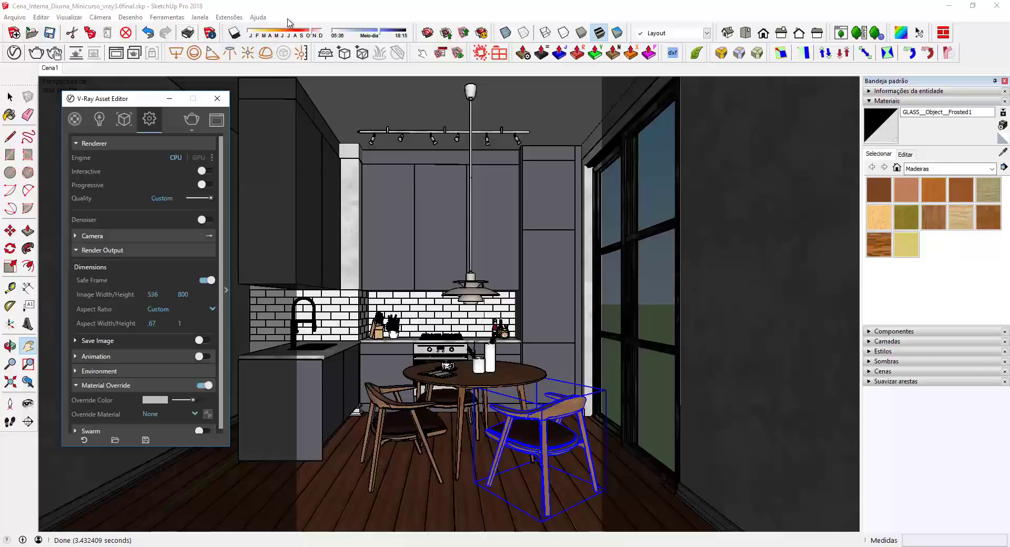
# - Turn on the model's shadows and adjust the time of day so sunlight falls into the kitchen
pyautogui.click(235, 34)
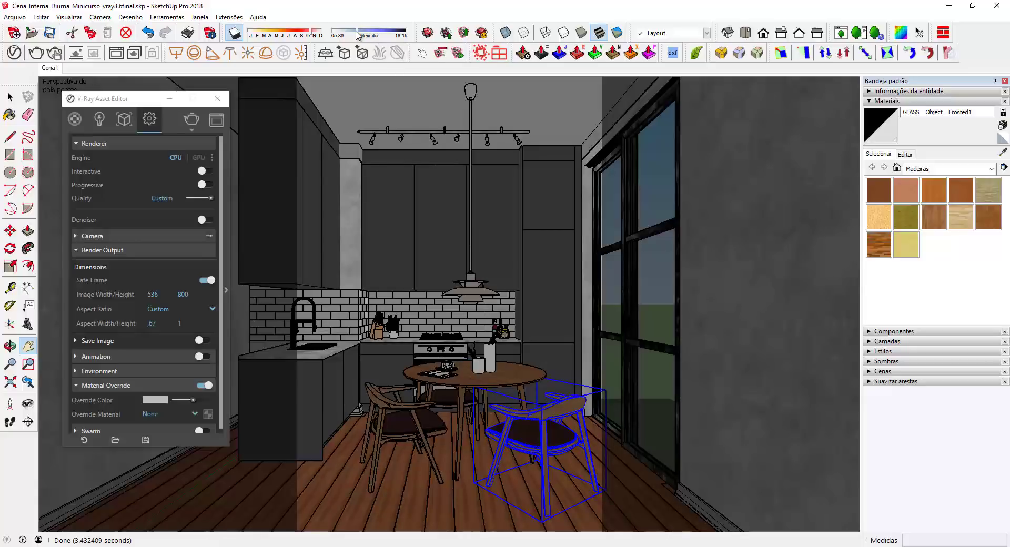
pyautogui.moveTo(352, 35); pyautogui.dragTo(352, 34)
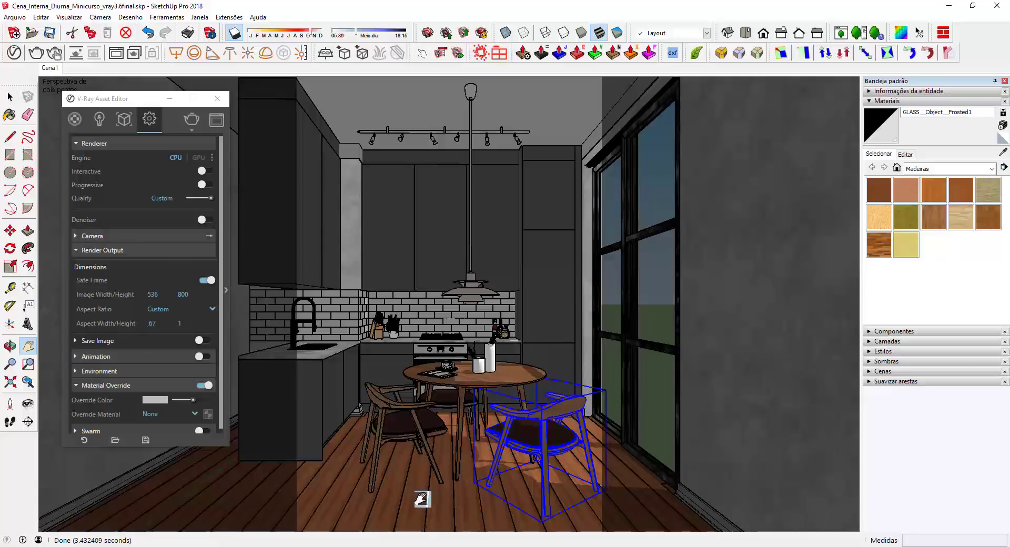
# - Set the solar north angle to about 23,1° with its reference point on the floor in front of the dining table
pyautogui.press('n')
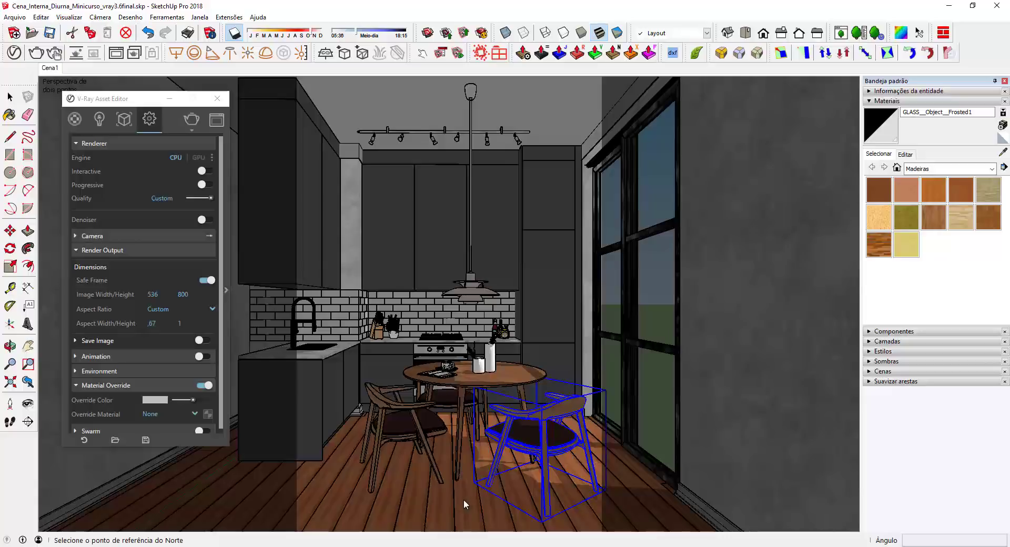
pyautogui.click(459, 501)
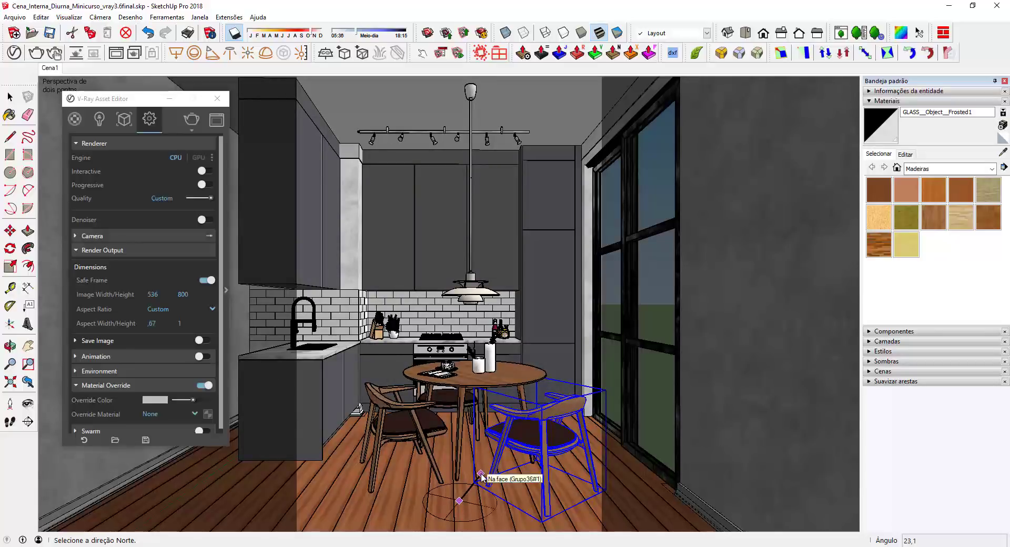
pyautogui.click(481, 475)
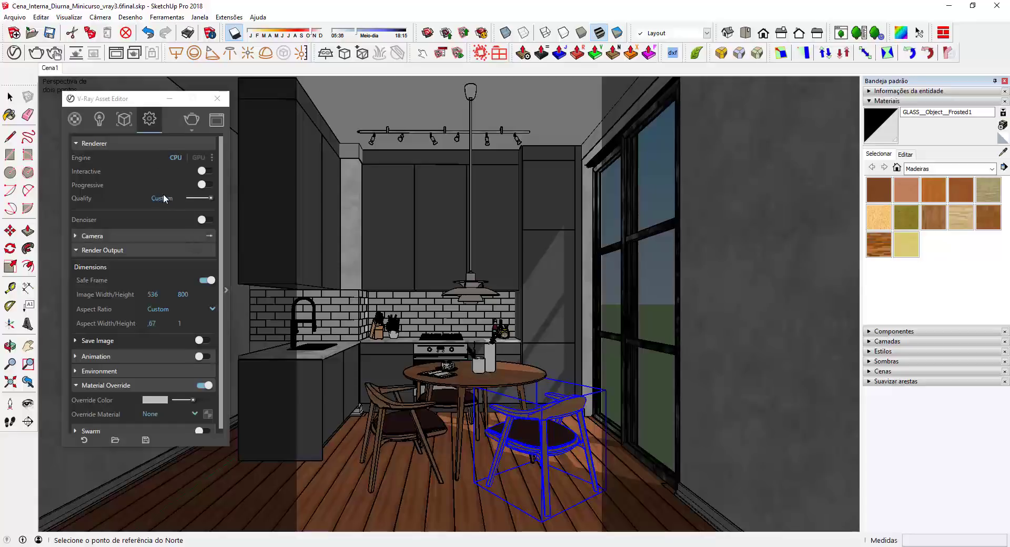
# - Look up the keyboard shortcut of the north angle tool in the SketchUp preferences by filtering for "norte"
pyautogui.click(199, 17)
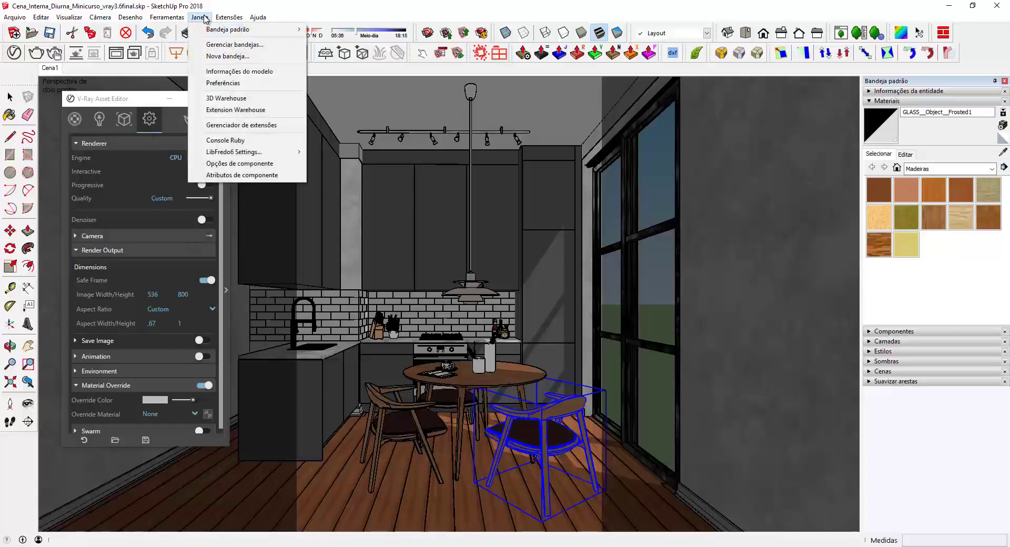
pyautogui.click(226, 83)
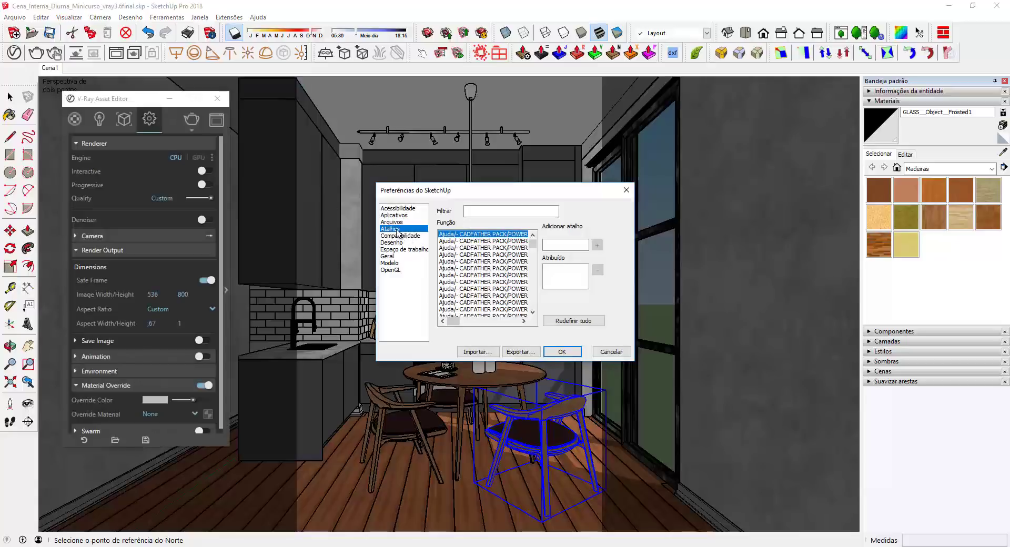
pyautogui.click(488, 212)
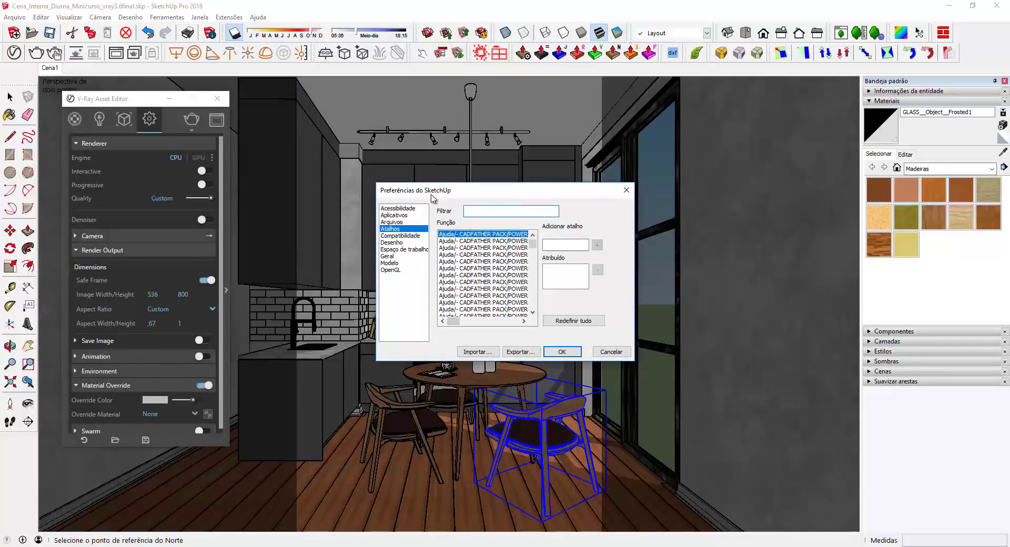
pyautogui.write('norte')
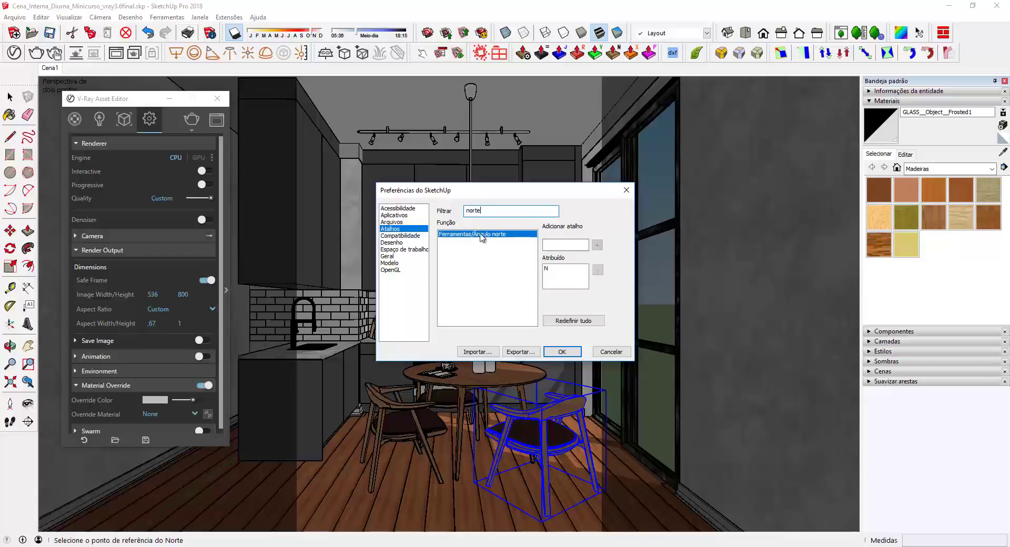
pyautogui.click(556, 245)
pyautogui.click(568, 352)
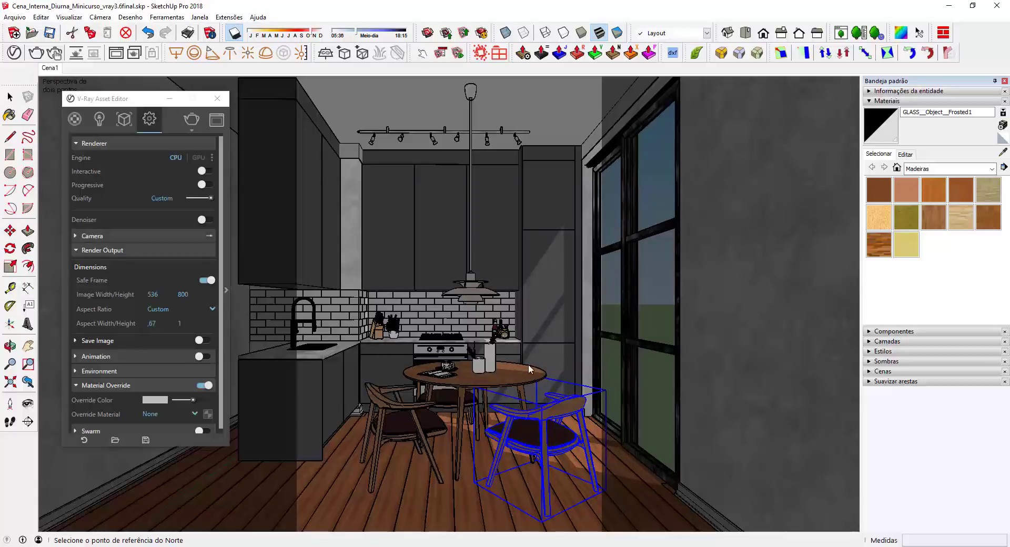
# - Render the kitchen with the new sun direction and save the result to the render history
pyautogui.click(192, 121)
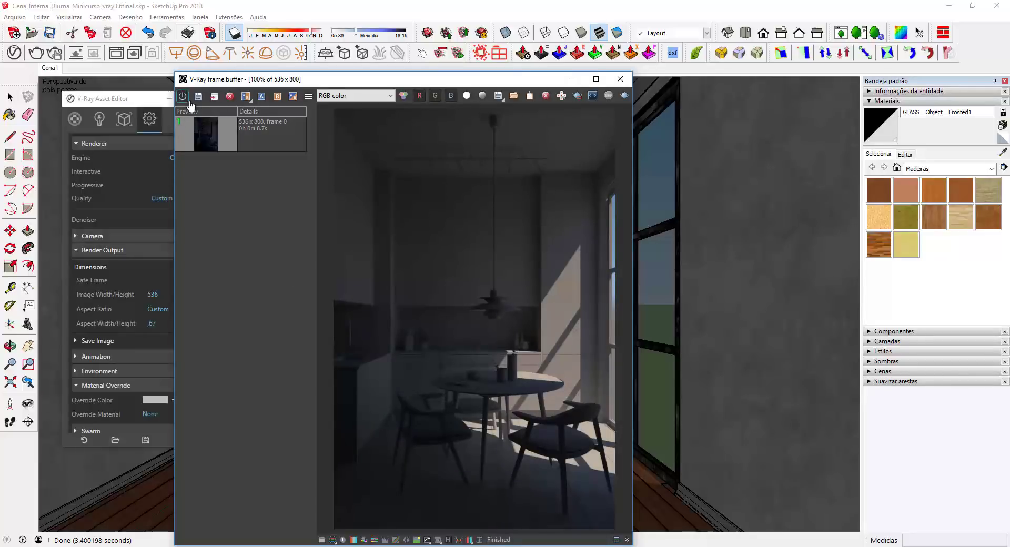
pyautogui.click(198, 96)
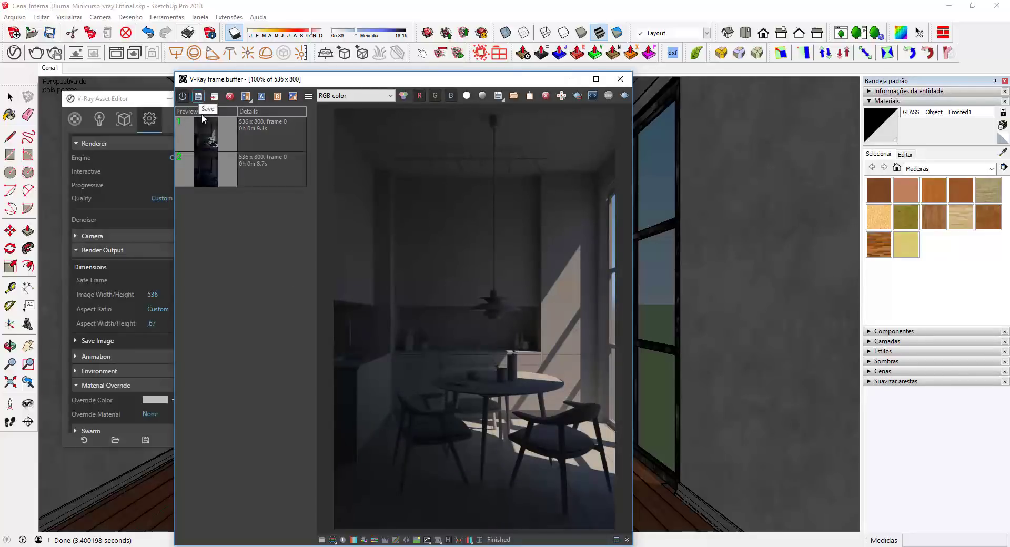
# - Compare the two saved renders in the history, checking how the sunlight changes the kitchen's lighting
pyautogui.click(209, 175)
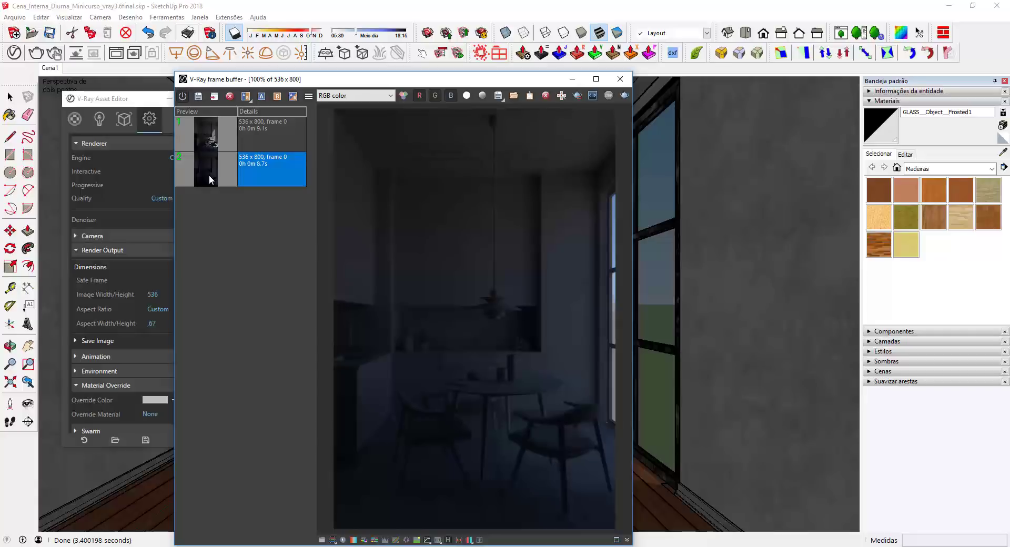
pyautogui.click(209, 138)
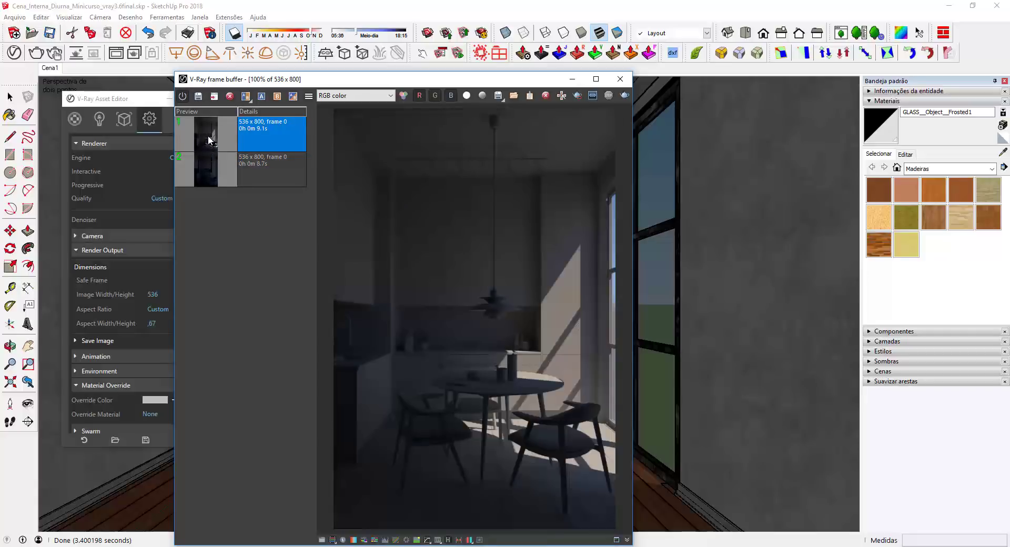
pyautogui.click(210, 182)
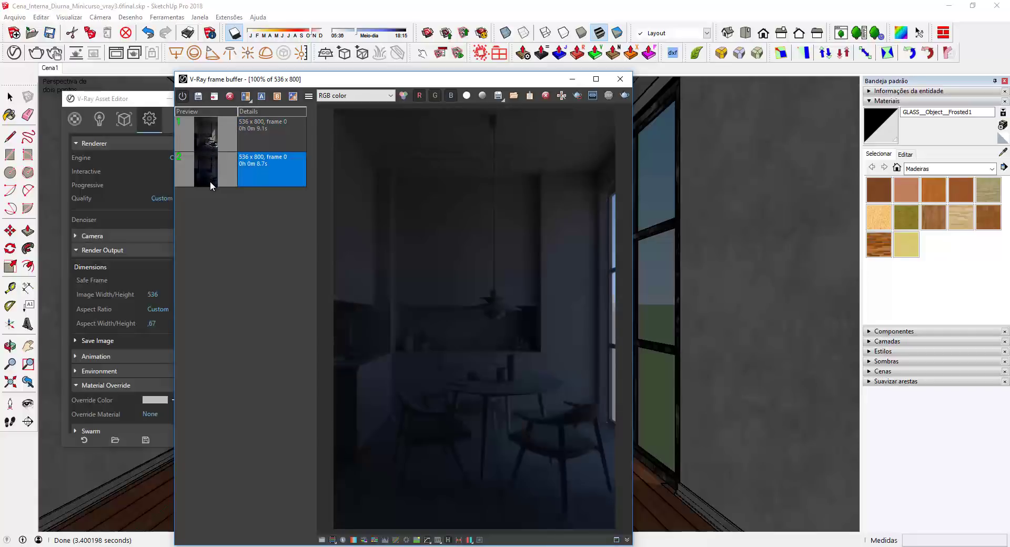
pyautogui.click(214, 138)
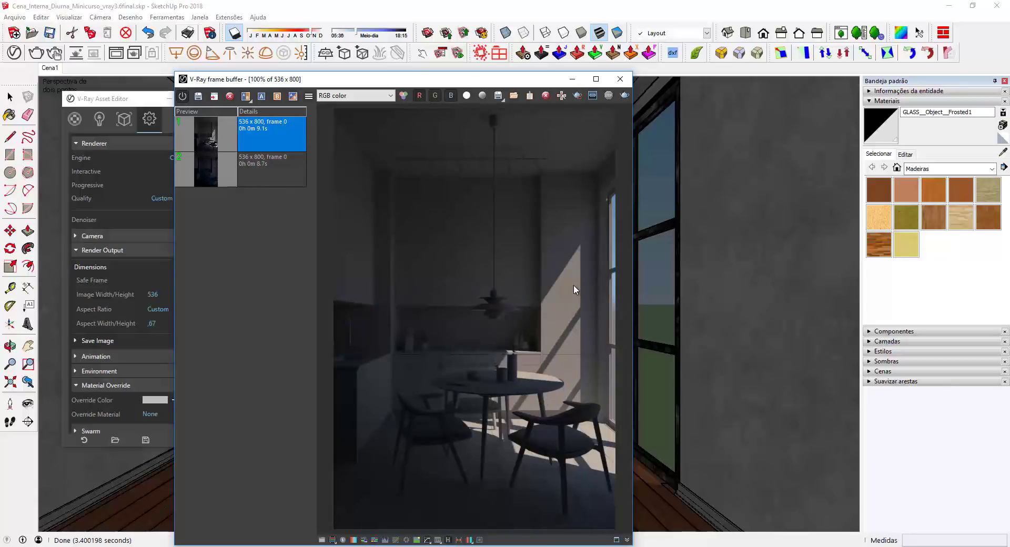
pyautogui.click(227, 172)
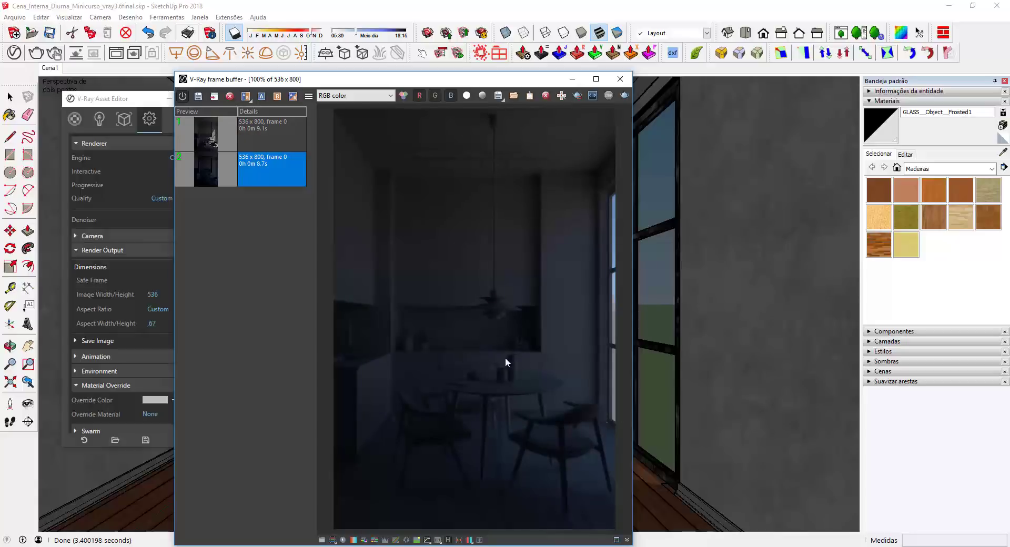
pyautogui.click(219, 127)
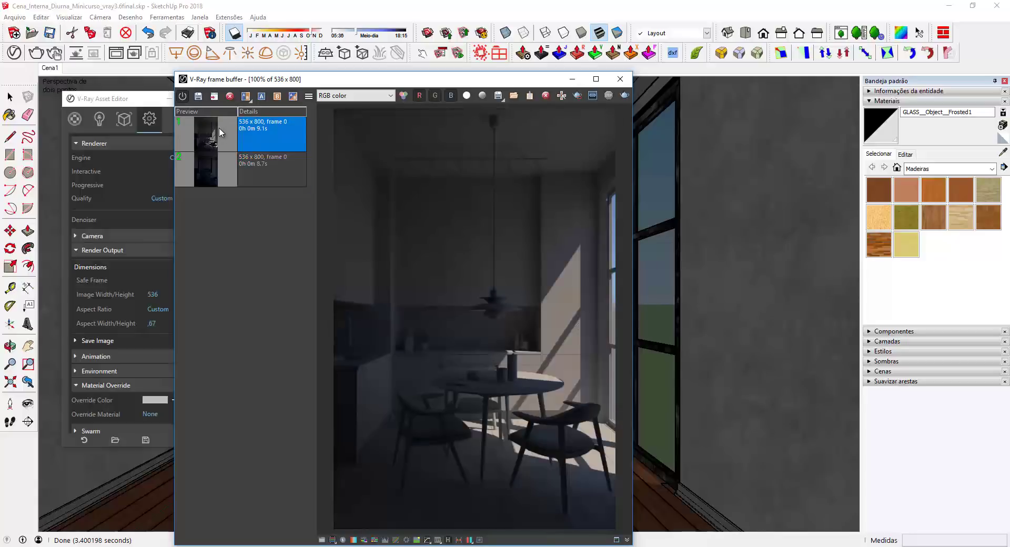
pyautogui.click(232, 179)
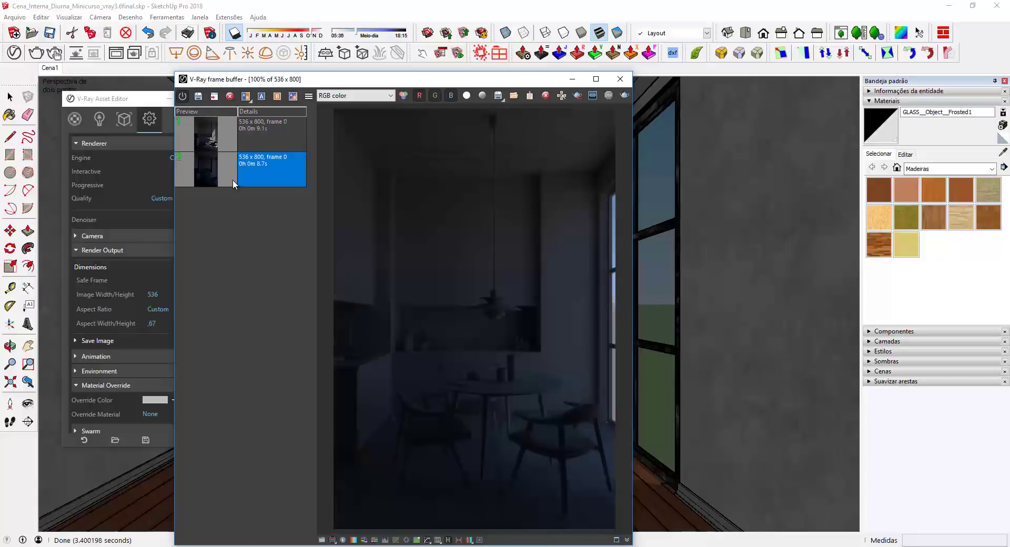
pyautogui.click(219, 143)
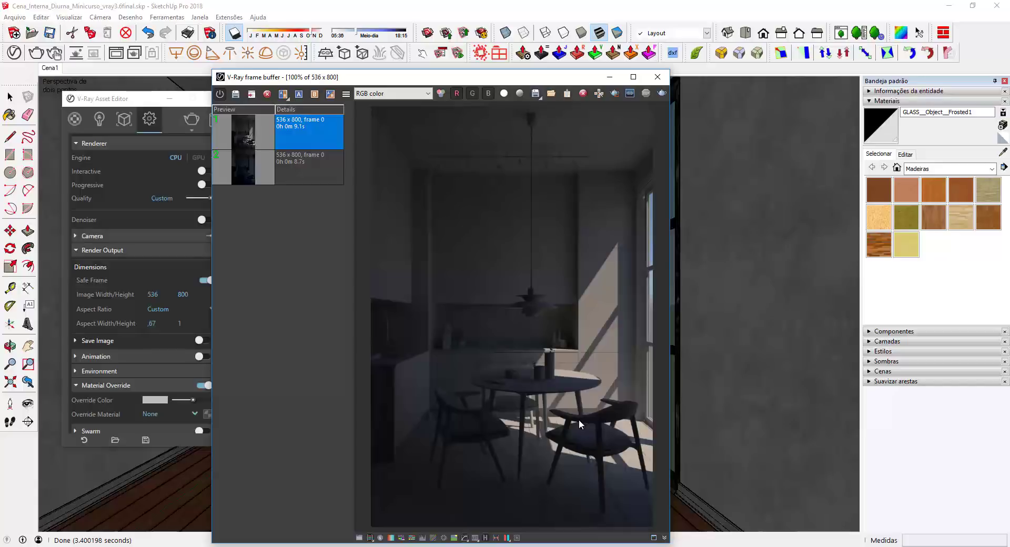
# - Set the V-Ray camera's exposure value (EV) to 12
pyautogui.click(130, 99)
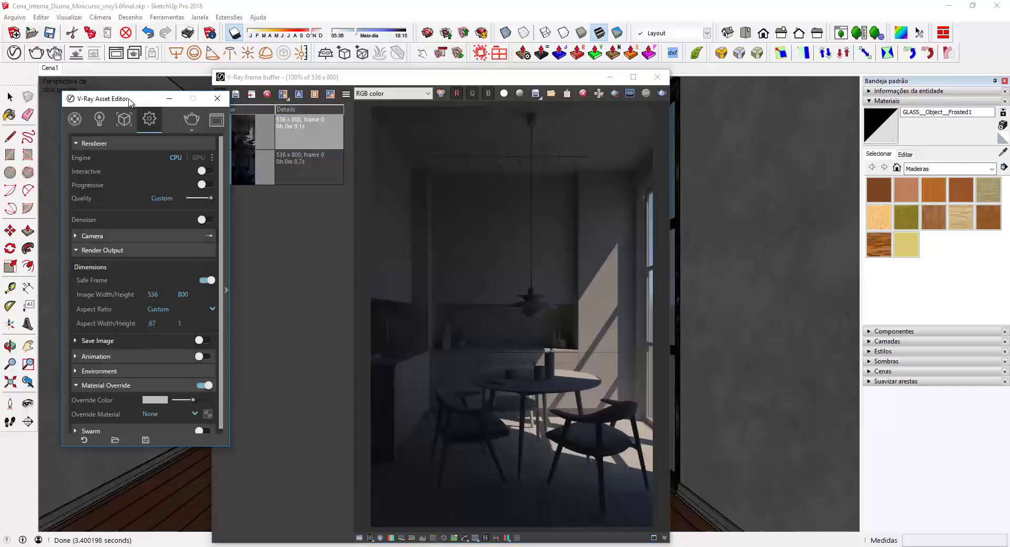
pyautogui.click(79, 236)
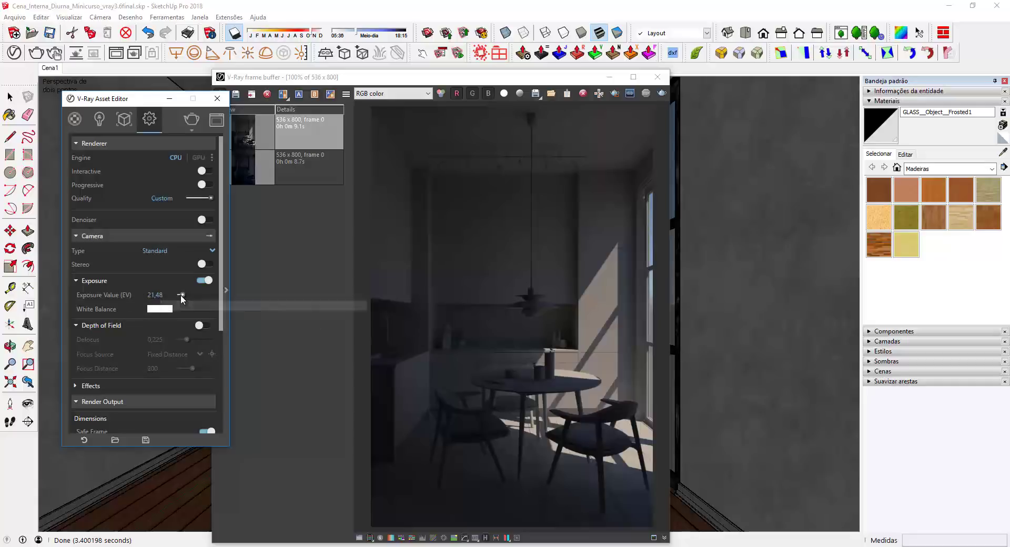
pyautogui.moveTo(184, 294); pyautogui.dragTo(193, 295)
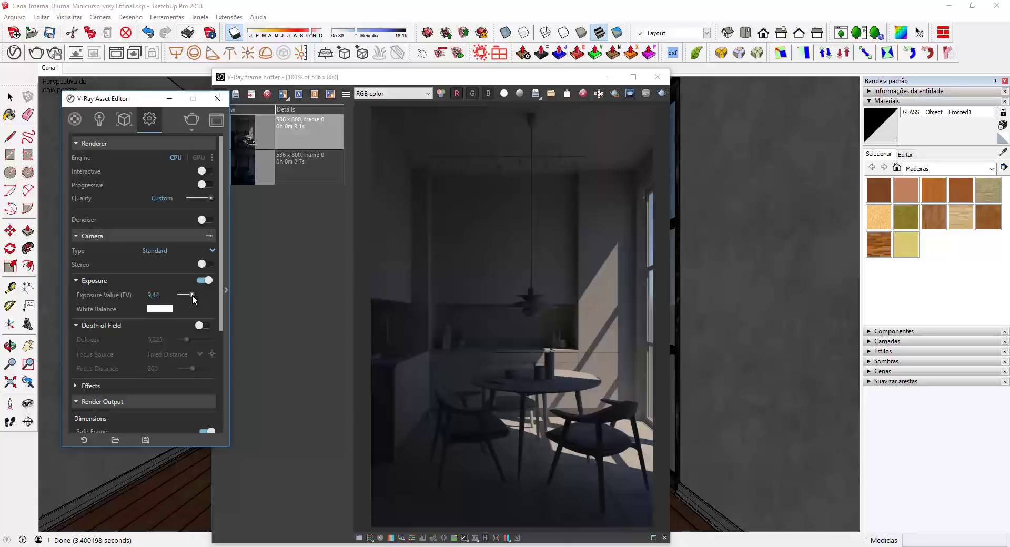
pyautogui.click(153, 295)
pyautogui.write('1')
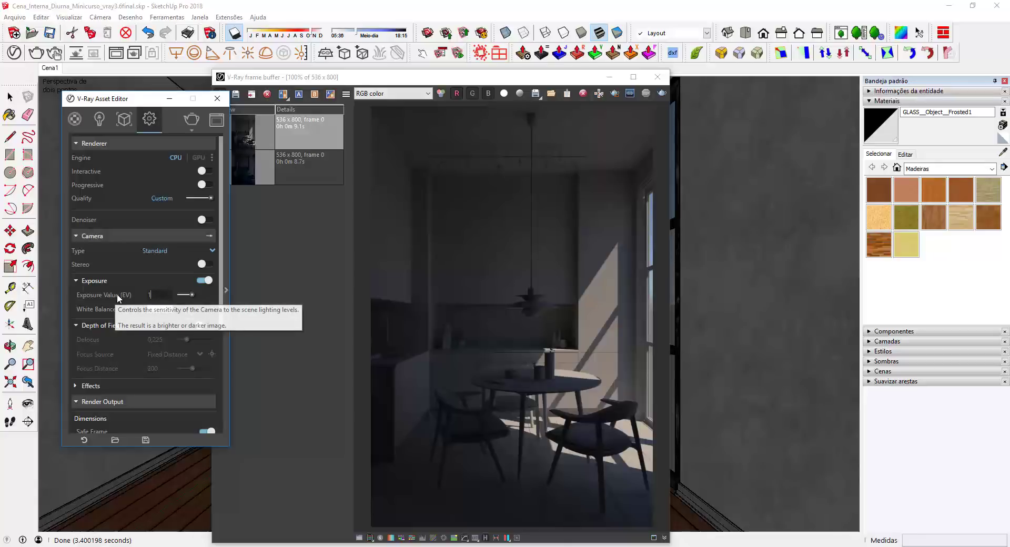
pyautogui.write('2')
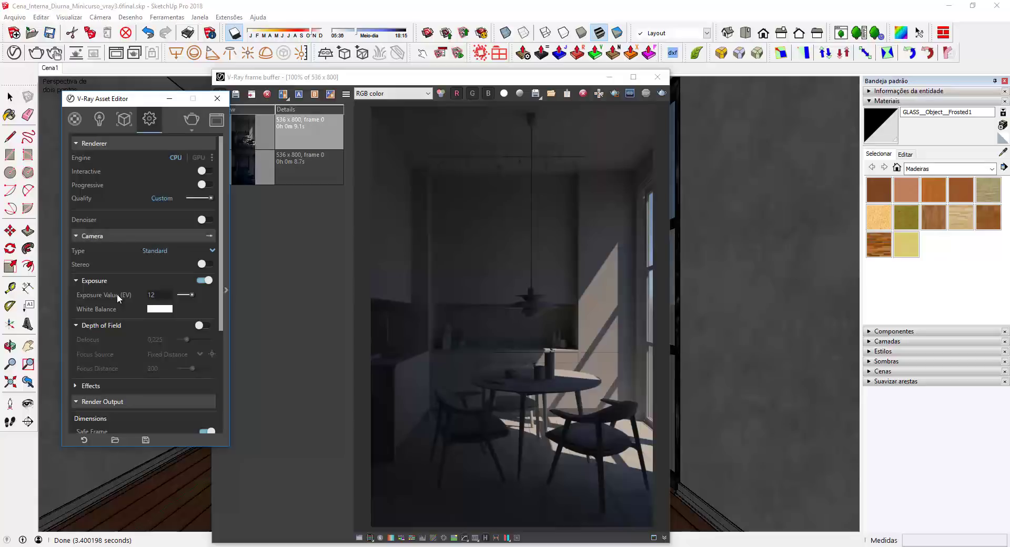
pyautogui.press('Return')
# - Render with the new exposure, save the result to the history, and compare it with the previous sunlit render
pyautogui.click(664, 102)
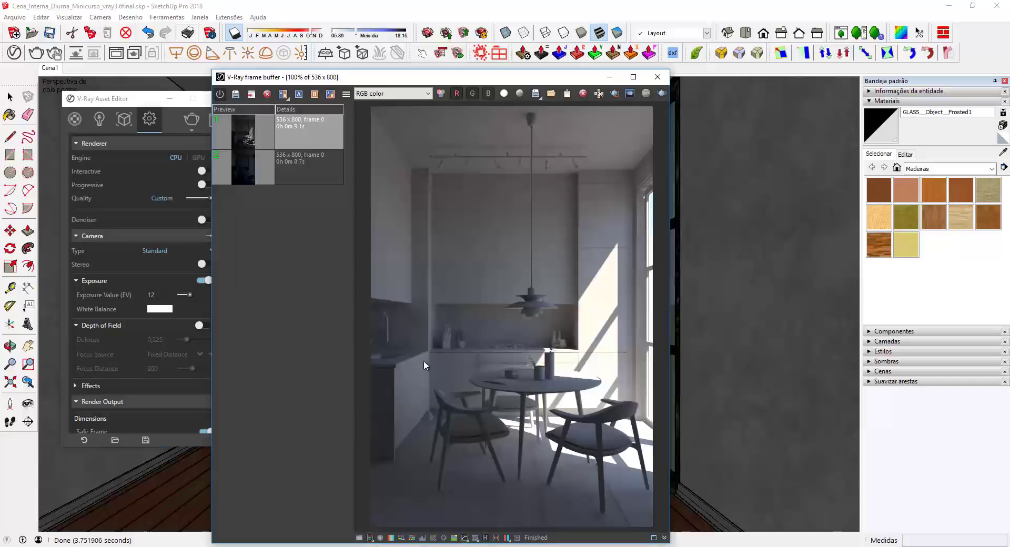
pyautogui.click(235, 94)
pyautogui.doubleClick(253, 171)
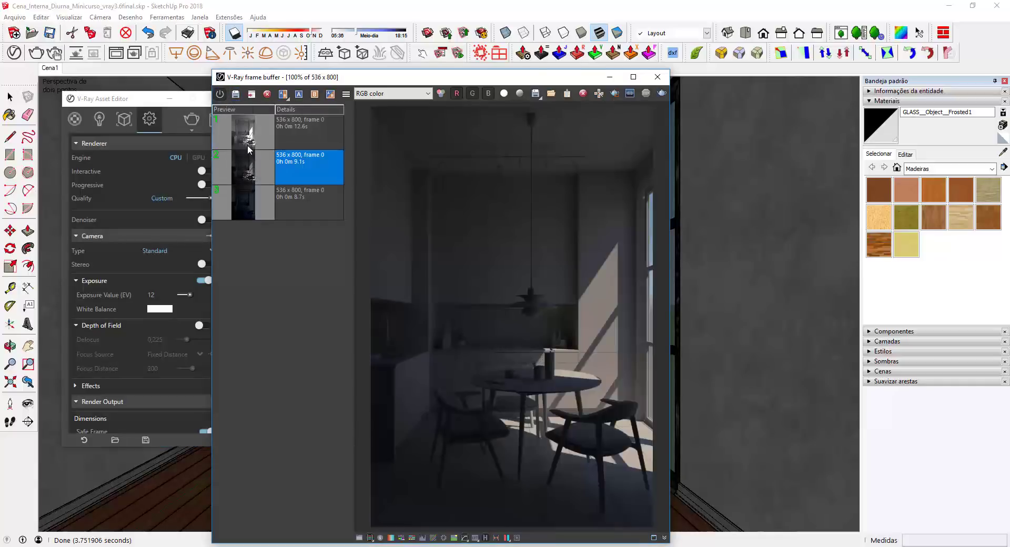
pyautogui.click(247, 141)
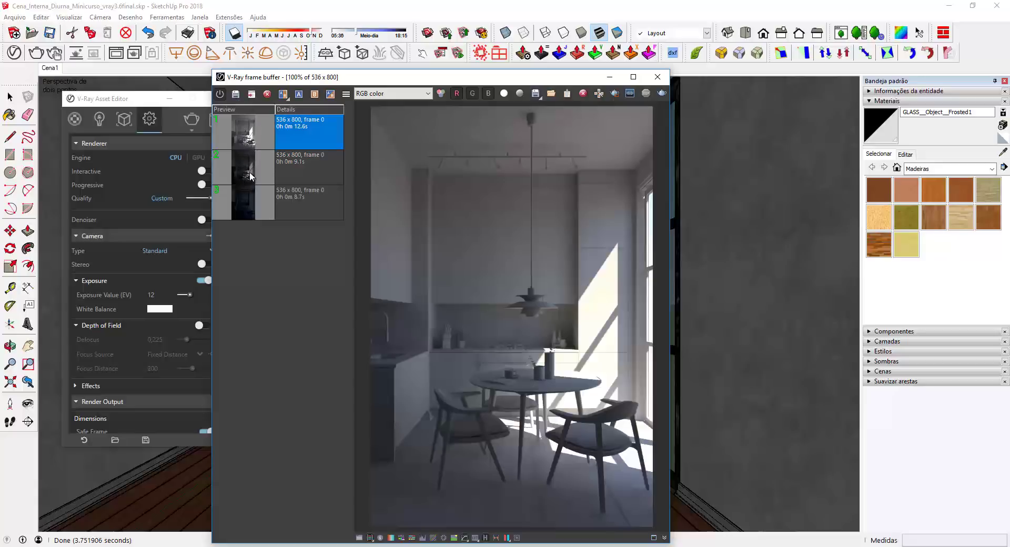
pyautogui.doubleClick(251, 176)
pyautogui.doubleClick(248, 144)
# - Set the camera's exposure value (EV) to 8 and render the kitchen again
pyautogui.click(150, 294)
pyautogui.doubleClick(151, 294)
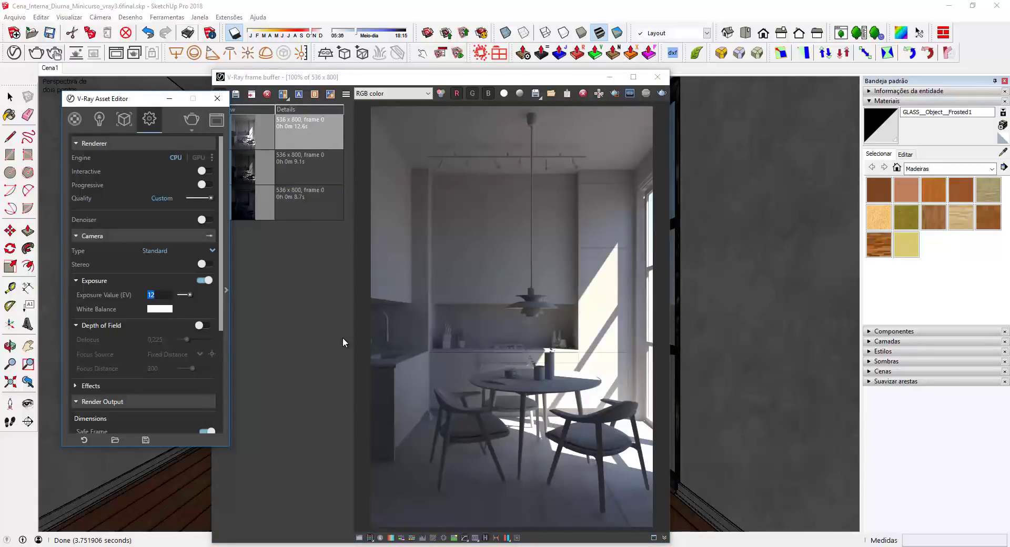
pyautogui.write('8')
pyautogui.press('Return')
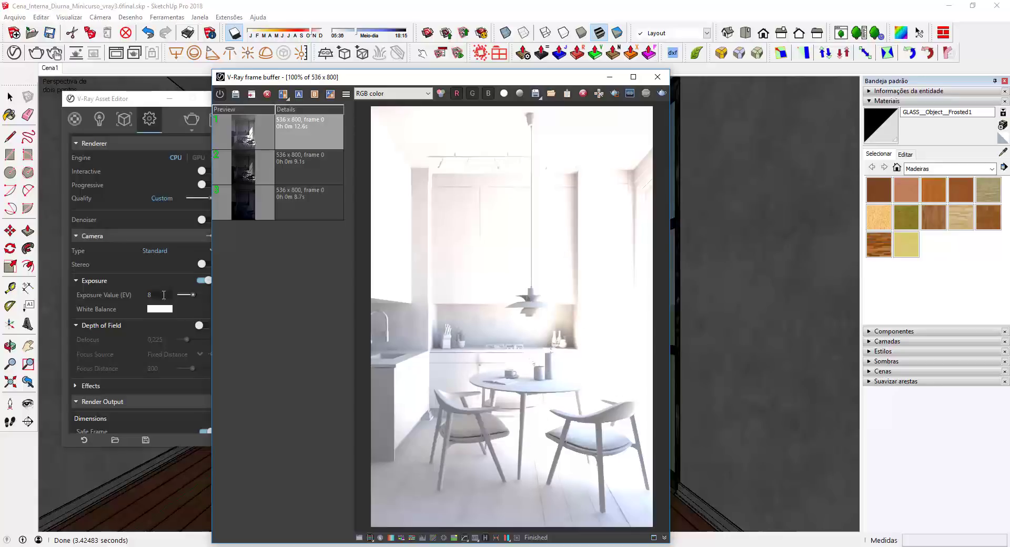
# - Set the camera's exposure value (EV) to 10 and save a new render of the kitchen to the history
pyautogui.click(157, 294)
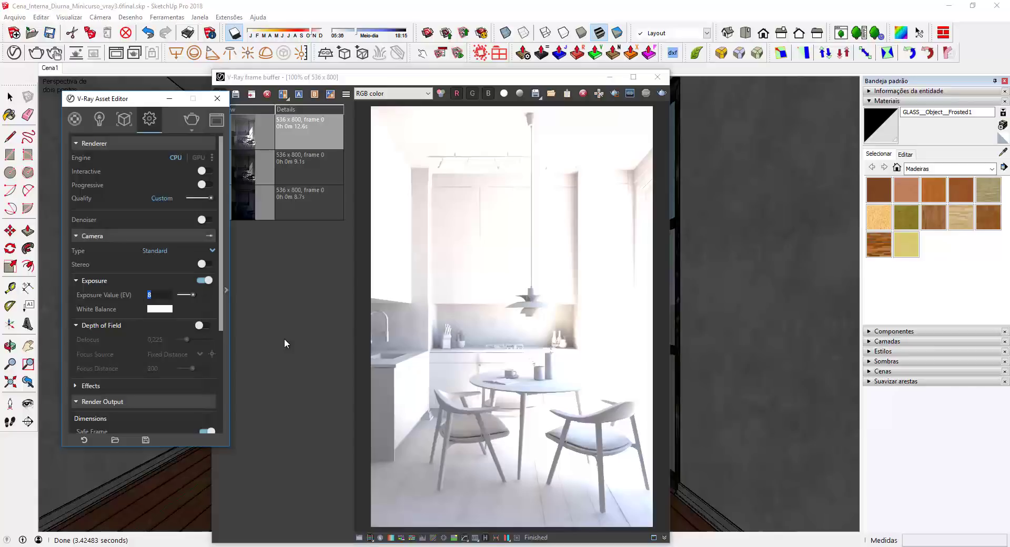
pyautogui.write('10')
pyautogui.click(661, 94)
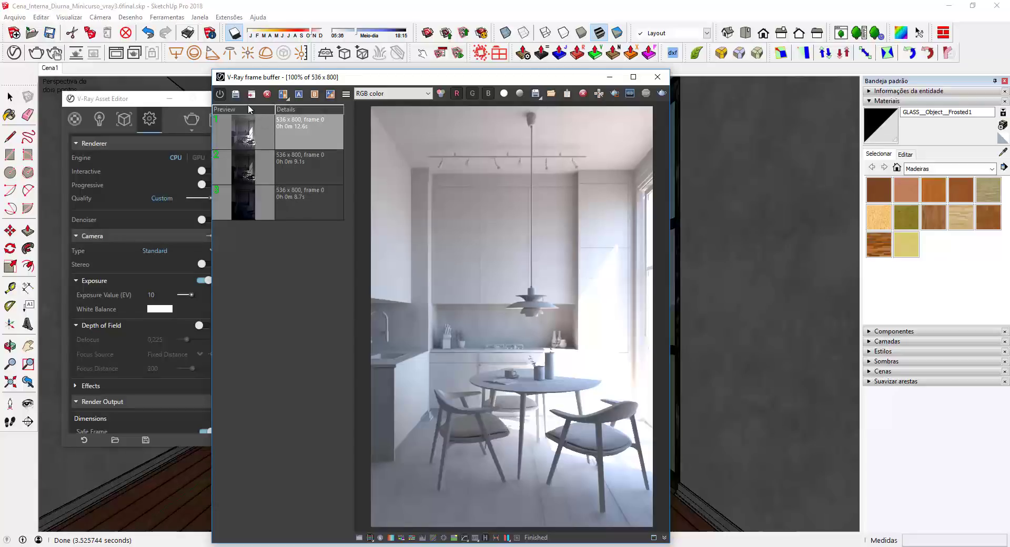
pyautogui.click(236, 96)
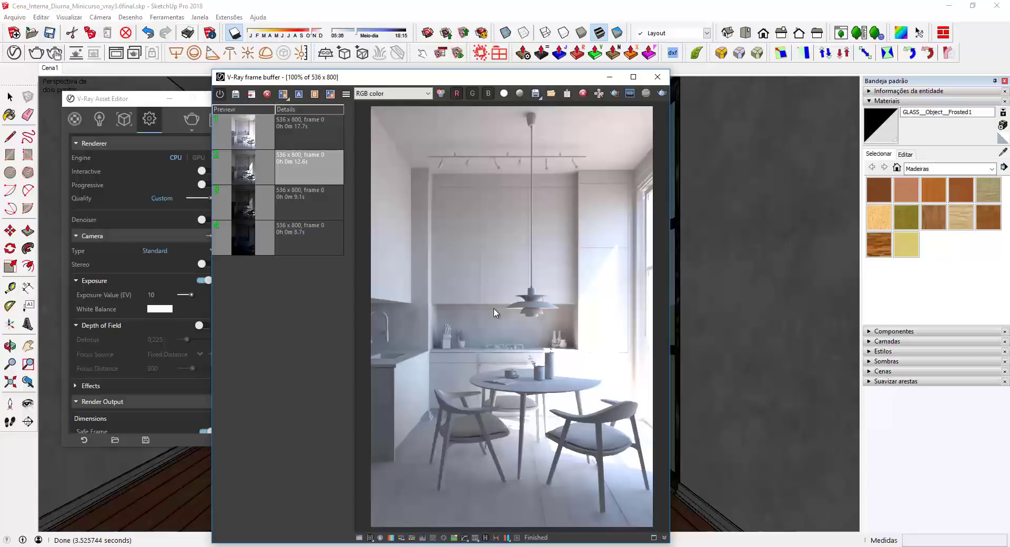
# - Compare the EV 10 render with the earlier saved renders in the history, checking brightness and window light
pyautogui.doubleClick(263, 244)
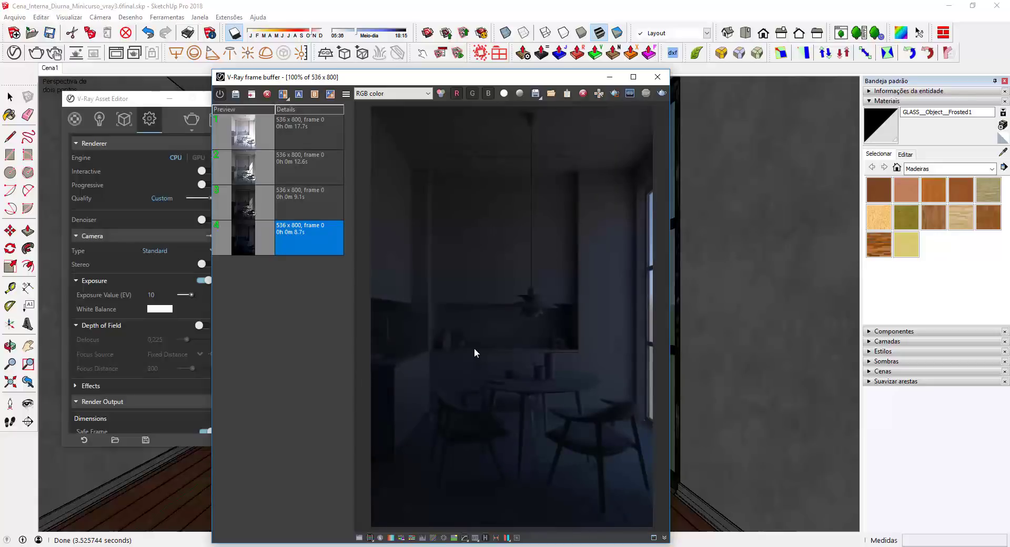
pyautogui.doubleClick(251, 208)
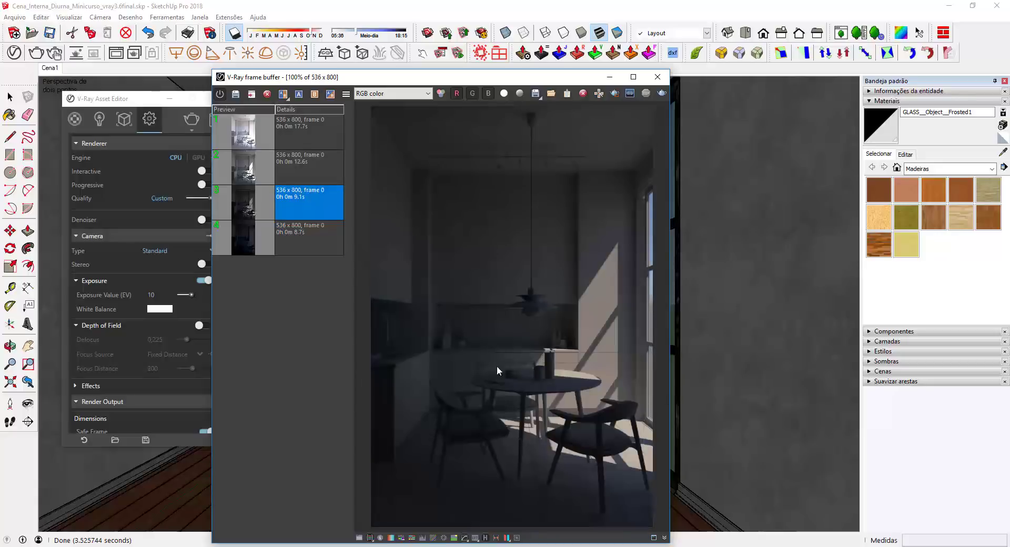
pyautogui.doubleClick(254, 141)
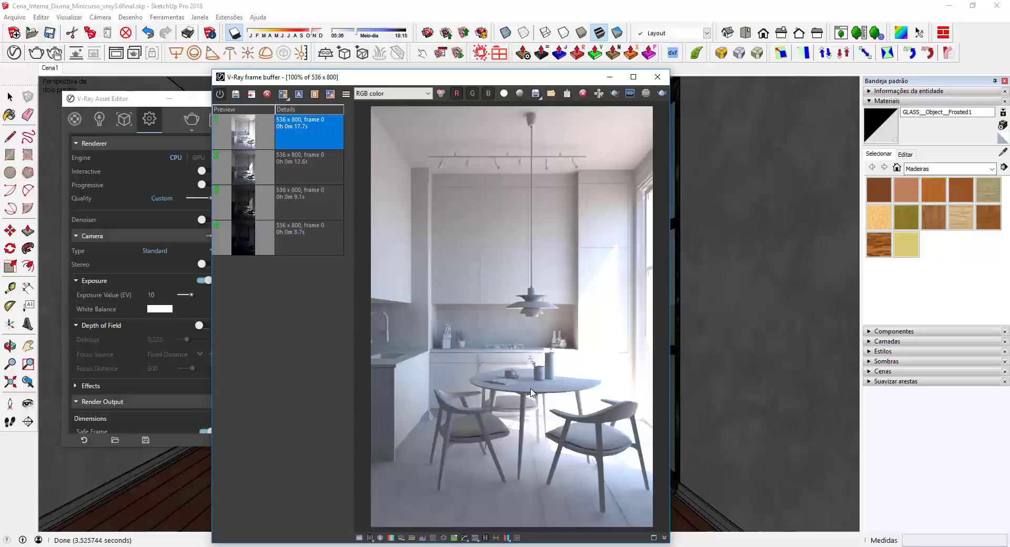
pyautogui.click(260, 166)
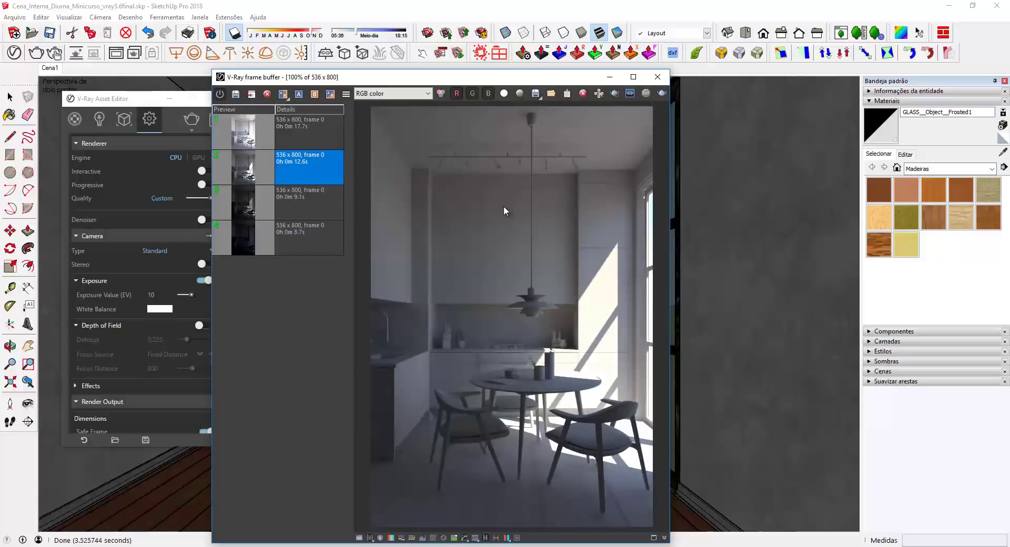
pyautogui.press('Up')
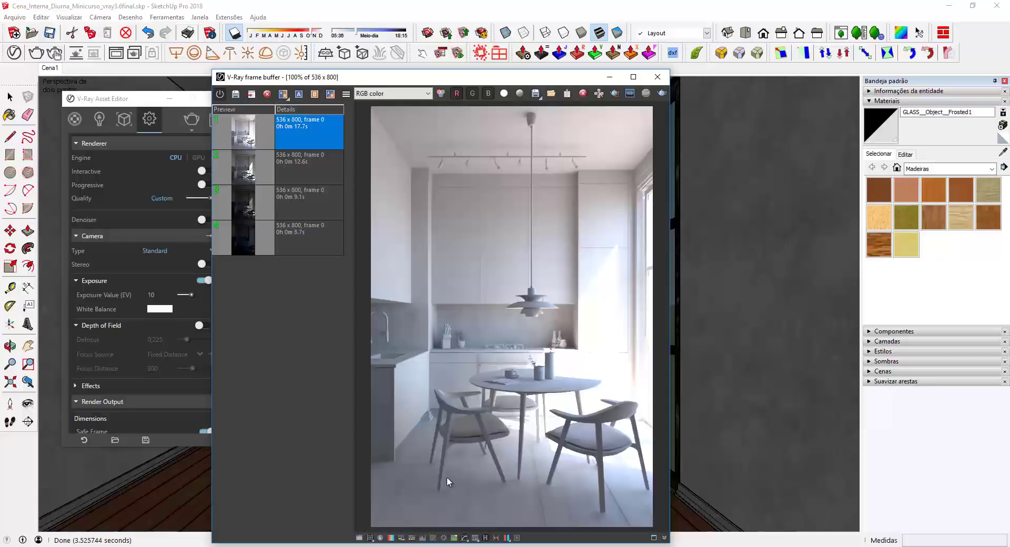
# - Show the frame buffer's colour corrections and lower the Exposure correction's Highlight Burn to 0.12
pyautogui.click(359, 537)
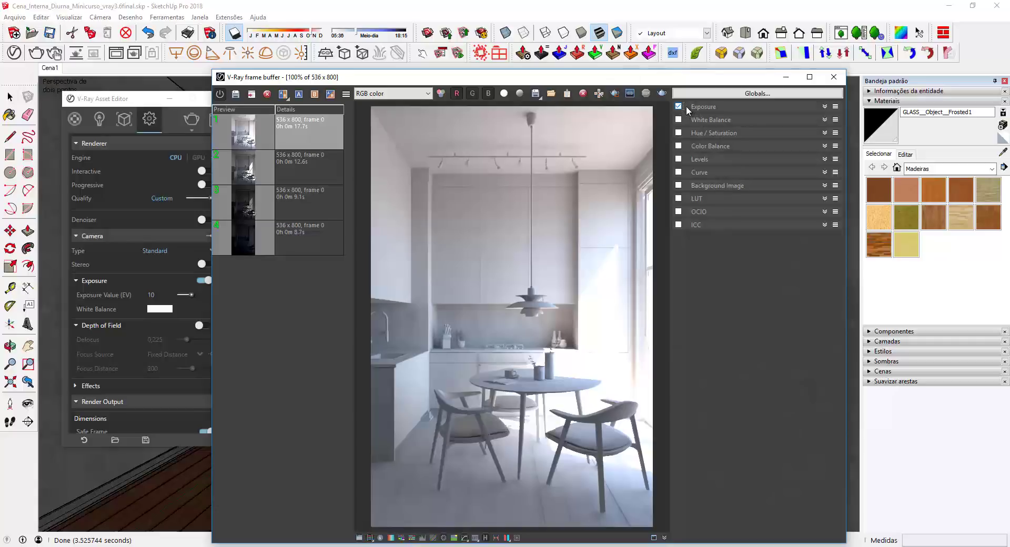
pyautogui.click(716, 108)
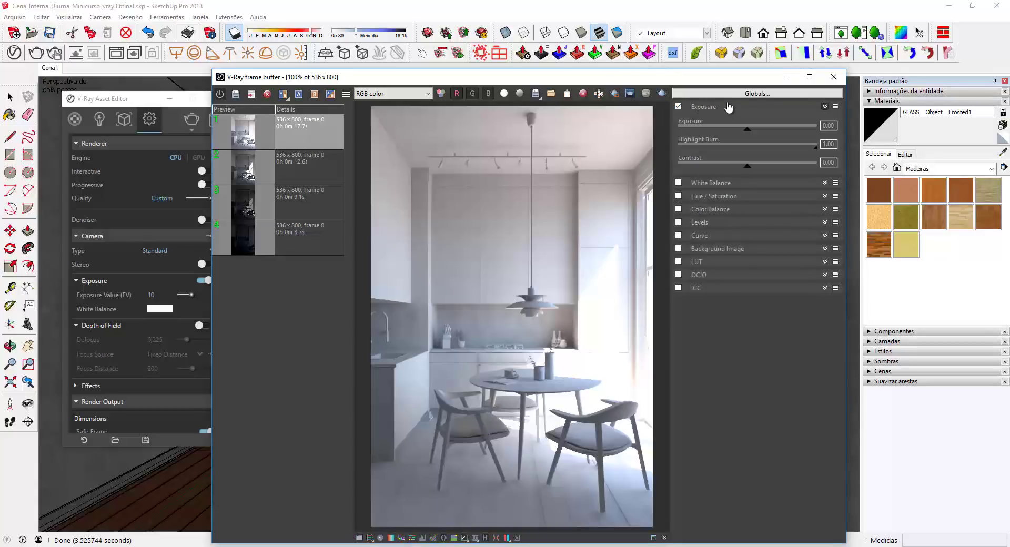
pyautogui.moveTo(817, 152); pyautogui.dragTo(699, 154)
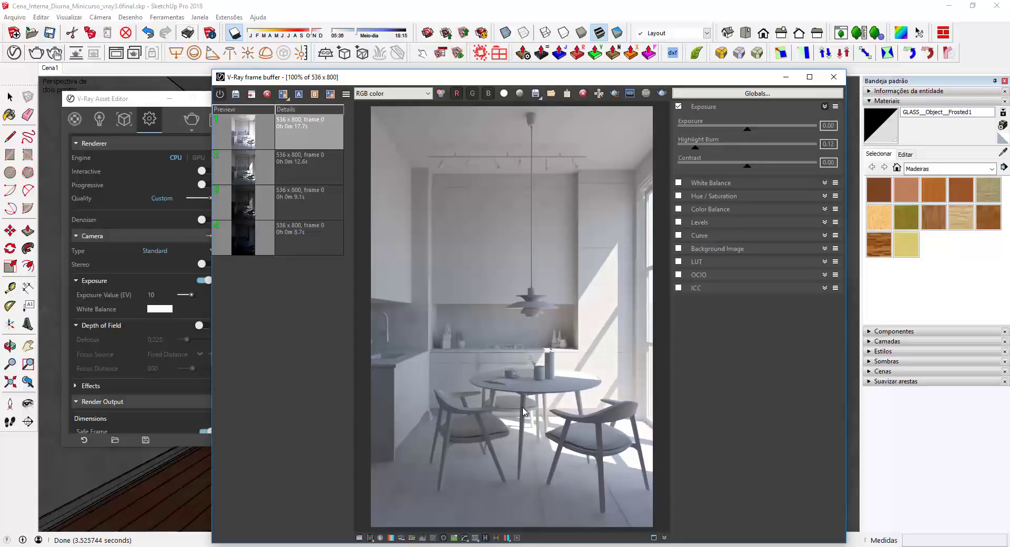
pyautogui.moveTo(698, 148); pyautogui.dragTo(695, 148)
# - Enable the Curve correction and bend the curve upward with both end handles to brighten the render's midtones
pyautogui.click(709, 241)
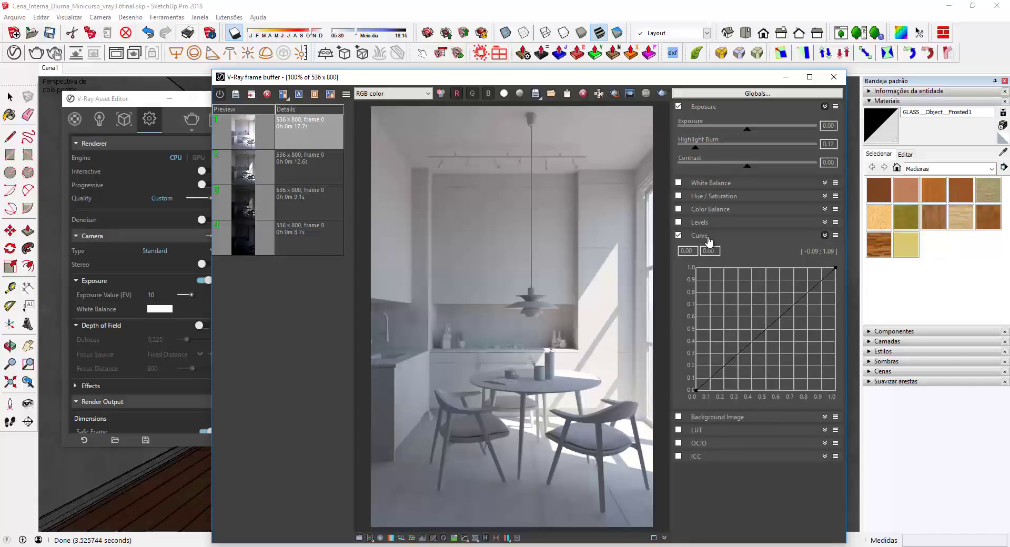
pyautogui.click(696, 389)
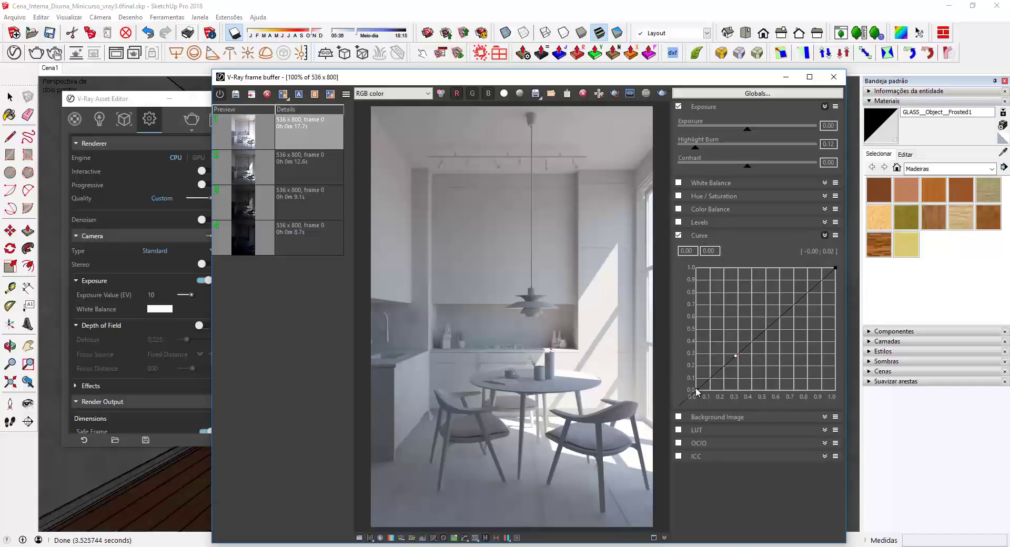
pyautogui.click(836, 267)
pyautogui.moveTo(734, 353)
pyautogui.mouseDown()
pyautogui.moveTo(742, 372)
pyautogui.moveTo(740, 363)
pyautogui.mouseUp()
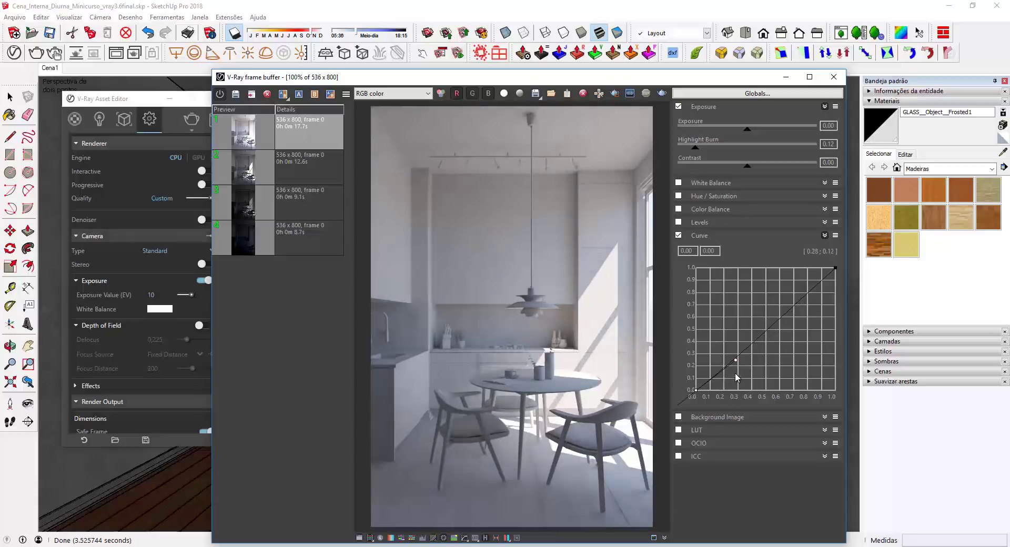
pyautogui.moveTo(734, 361)
pyautogui.mouseDown()
pyautogui.moveTo(722, 339)
pyautogui.moveTo(734, 359)
pyautogui.mouseUp()
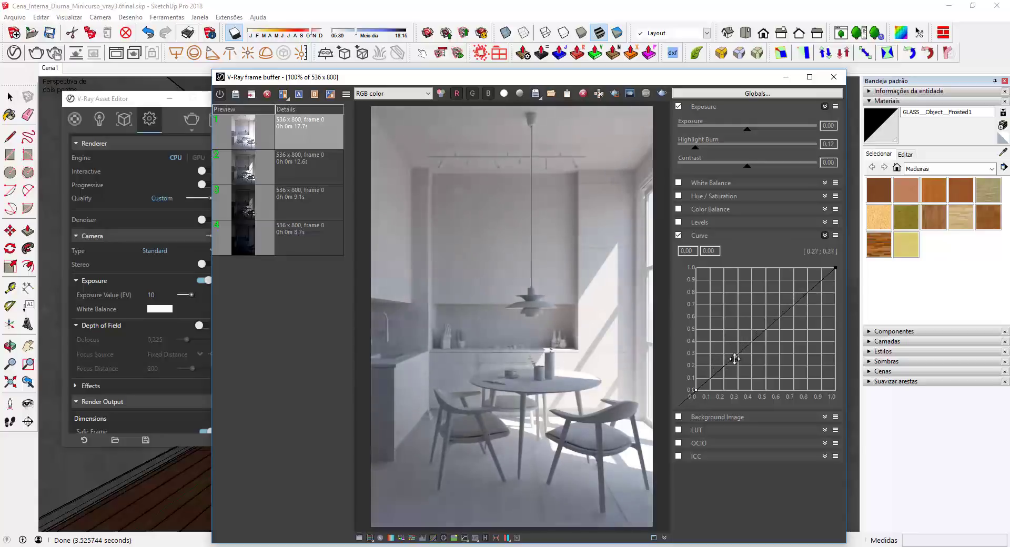
pyautogui.click(835, 267)
pyautogui.moveTo(798, 295); pyautogui.dragTo(775, 271)
pyautogui.click(696, 390)
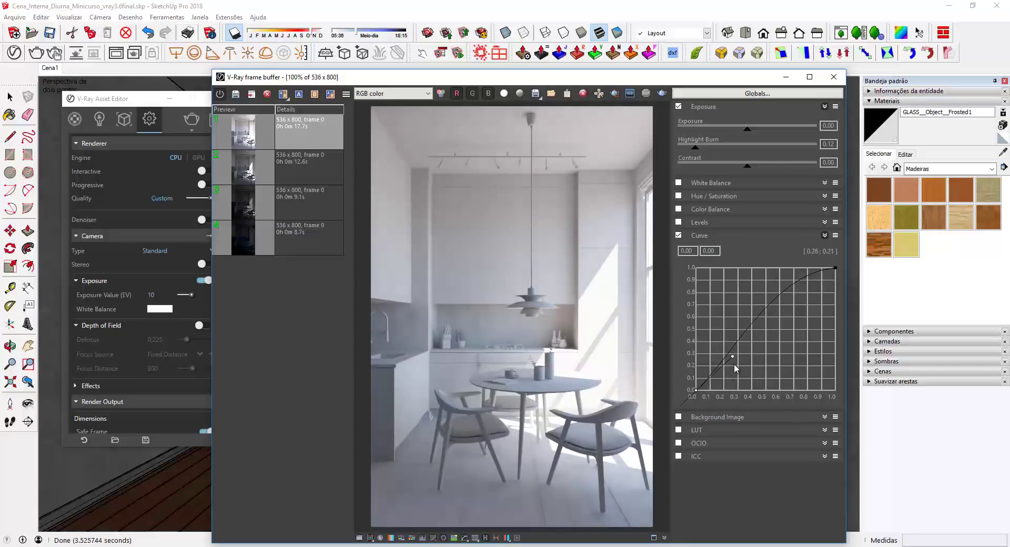
pyautogui.moveTo(732, 356)
pyautogui.mouseDown()
pyautogui.moveTo(726, 342)
pyautogui.moveTo(739, 340)
pyautogui.mouseUp()
pyautogui.moveTo(743, 342); pyautogui.dragTo(746, 344)
pyautogui.moveTo(746, 343); pyautogui.dragTo(725, 330)
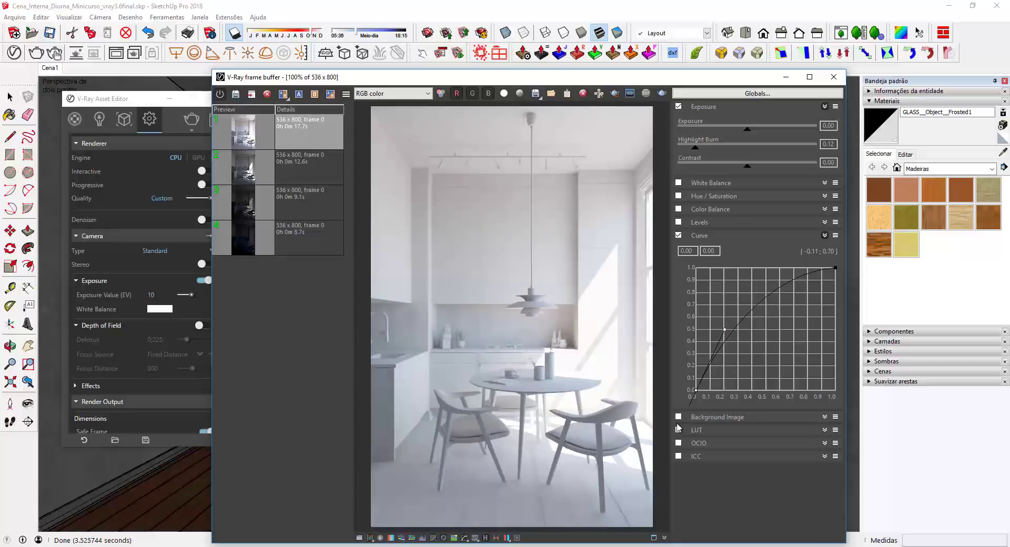
# - Switch the Curve and Exposure corrections off and back on to compare the render with and without them
pyautogui.click(679, 235)
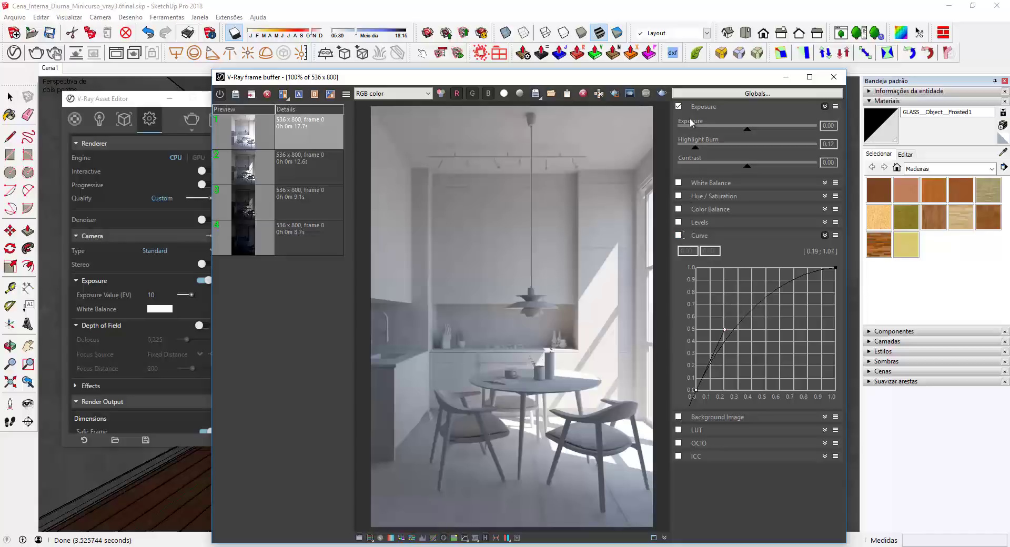
pyautogui.click(679, 106)
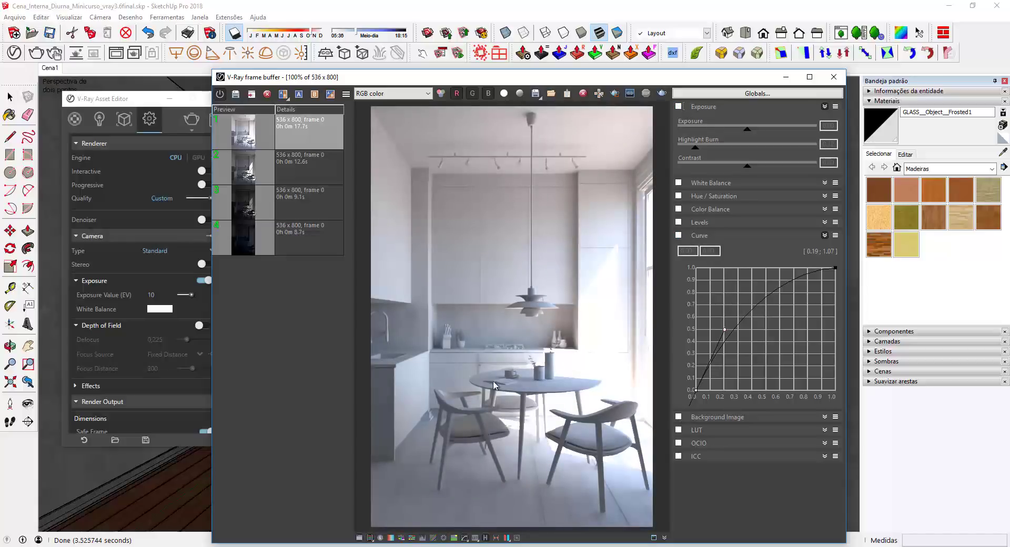
pyautogui.click(679, 107)
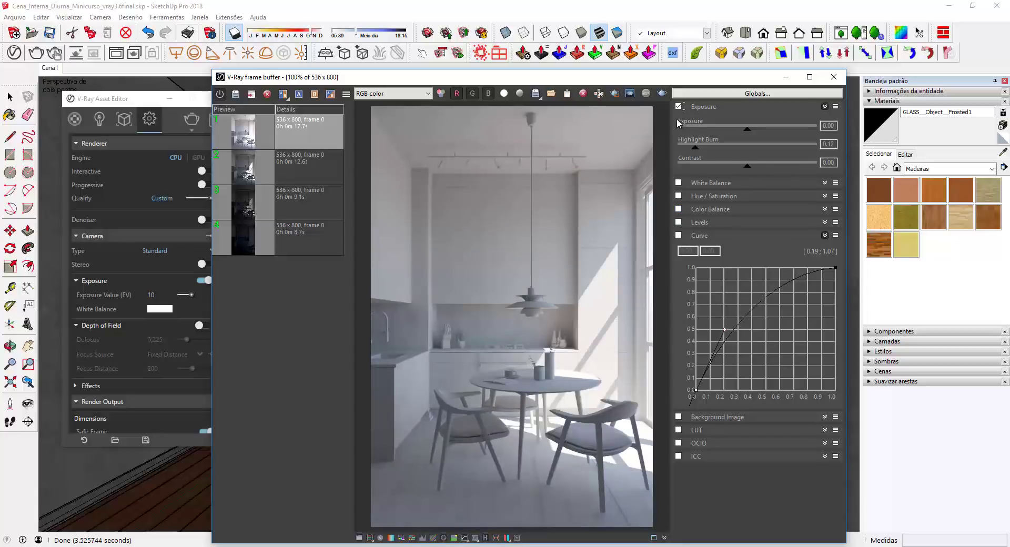
pyautogui.click(678, 235)
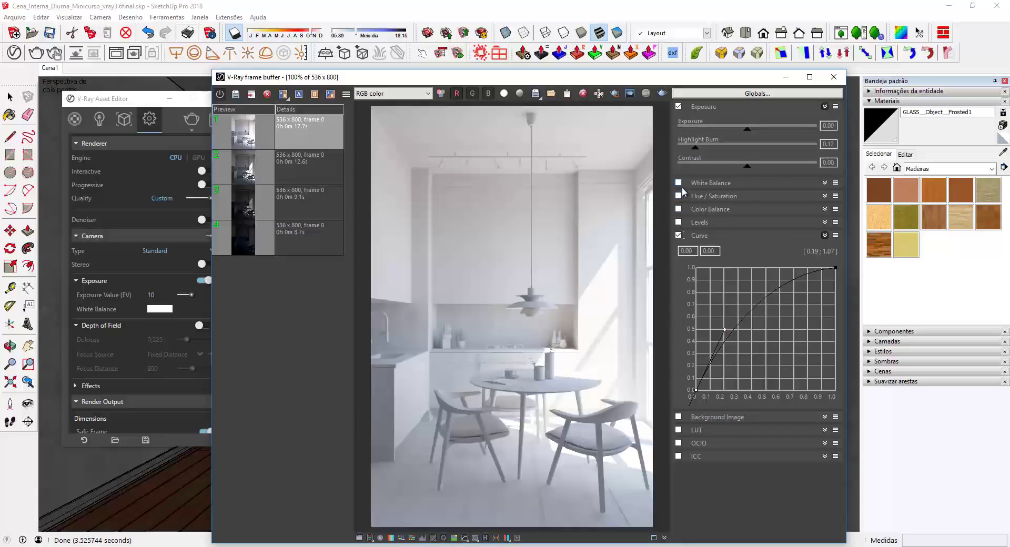
# - Enable the White Balance correction and set its temperature to 7174
pyautogui.click(716, 185)
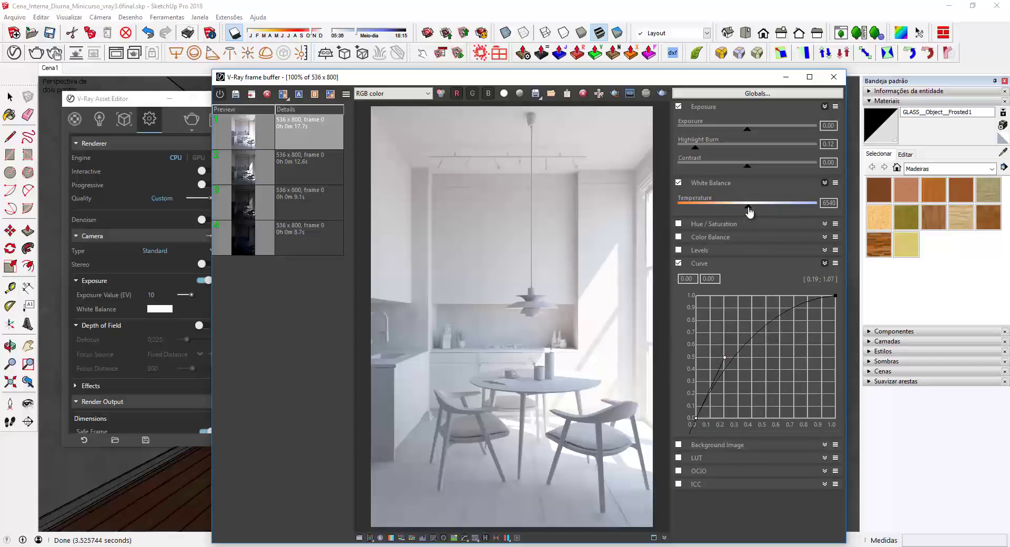
pyautogui.moveTo(749, 210); pyautogui.dragTo(739, 213)
pyautogui.moveTo(739, 212); pyautogui.dragTo(761, 211)
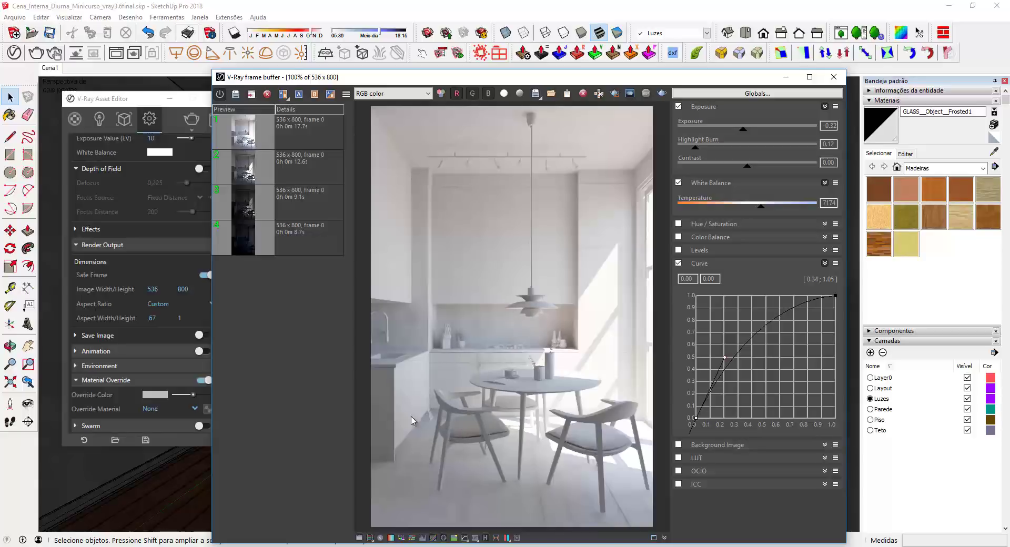
# - Examine the chair, table and floor shading of the corrected render at 200% zoom
pyautogui.scroll(1, 460, 435)
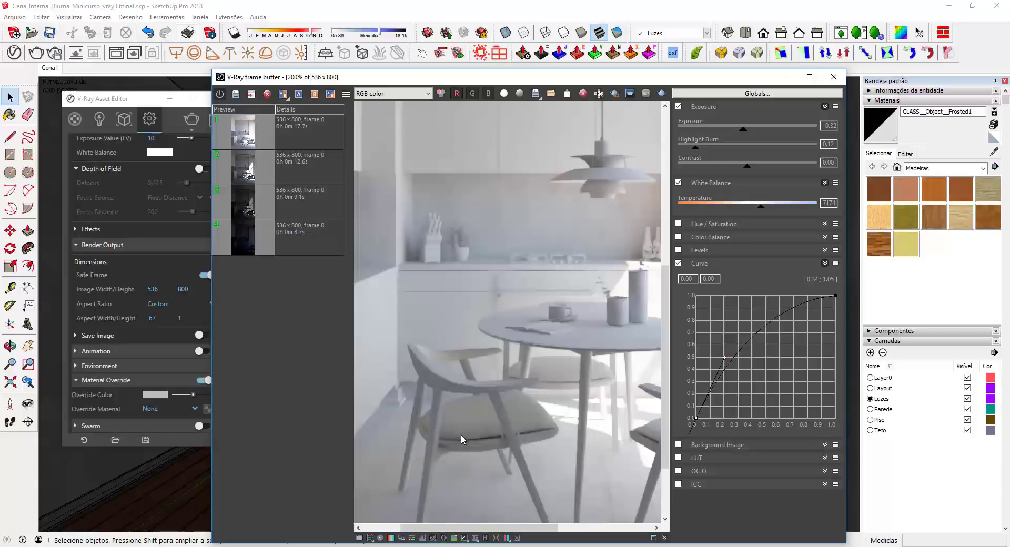
pyautogui.moveTo(474, 415); pyautogui.dragTo(482, 345, button='middle')
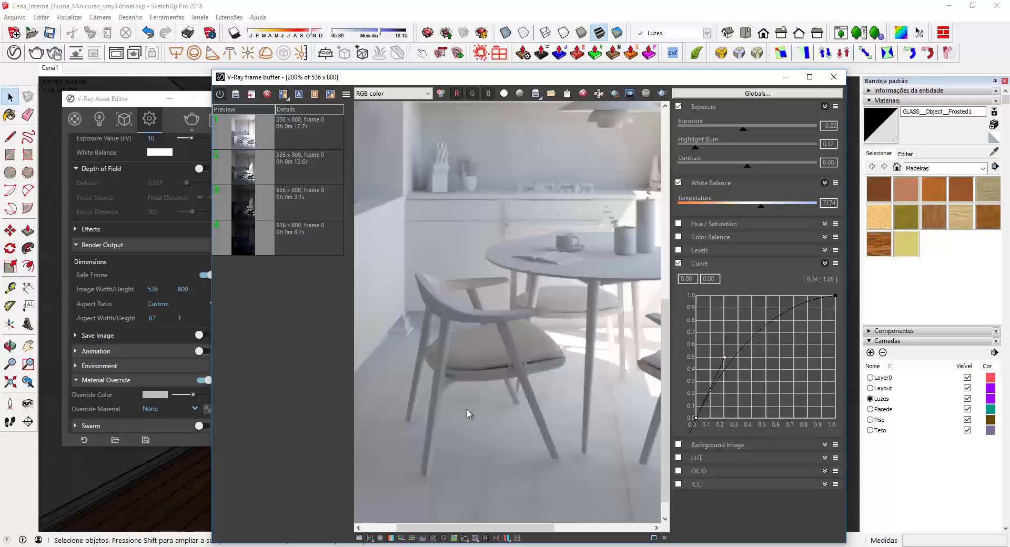
pyautogui.scroll(-1, 466, 410)
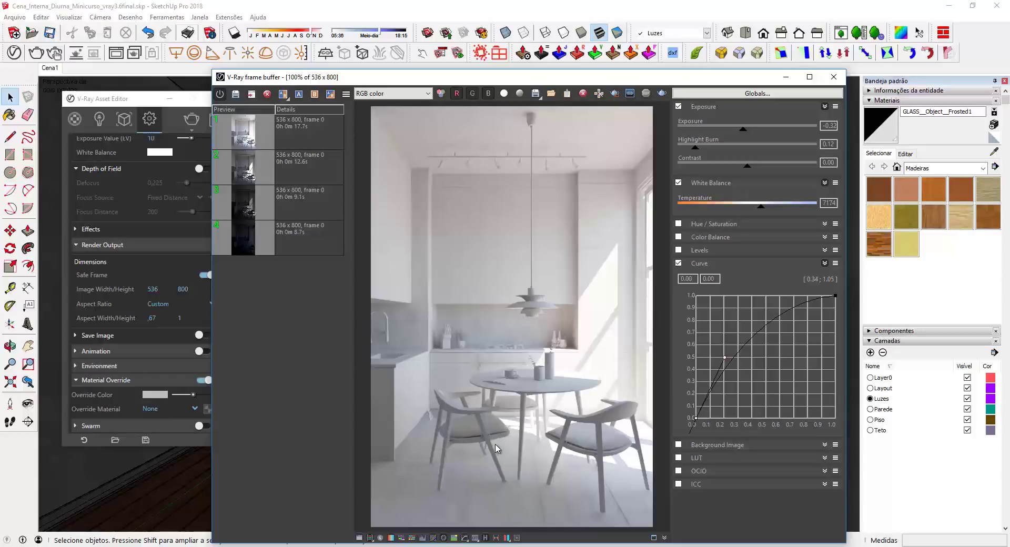
# - Close the frame buffer and Asset Editor, and hide the Teto layer to see into the room from above
pyautogui.click(834, 77)
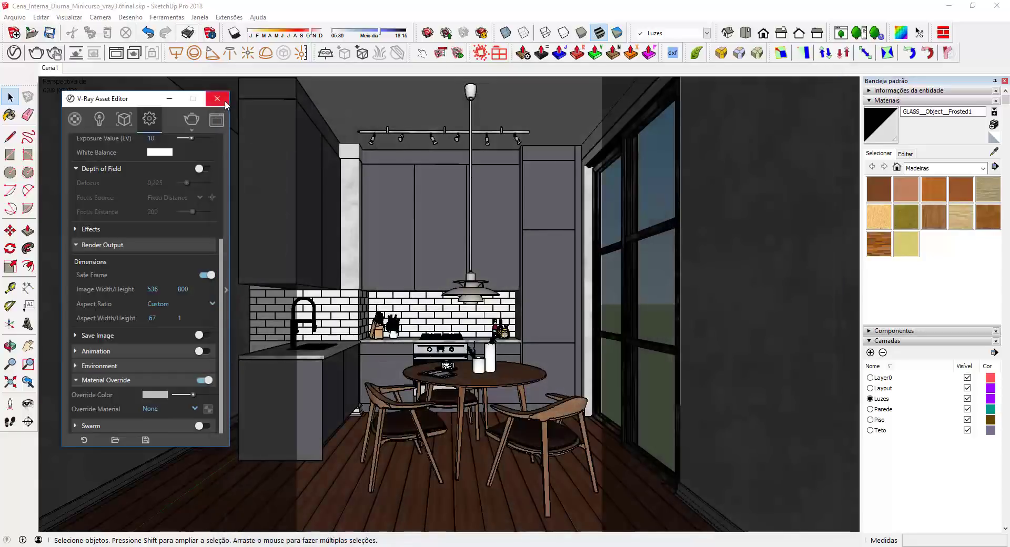
pyautogui.click(217, 99)
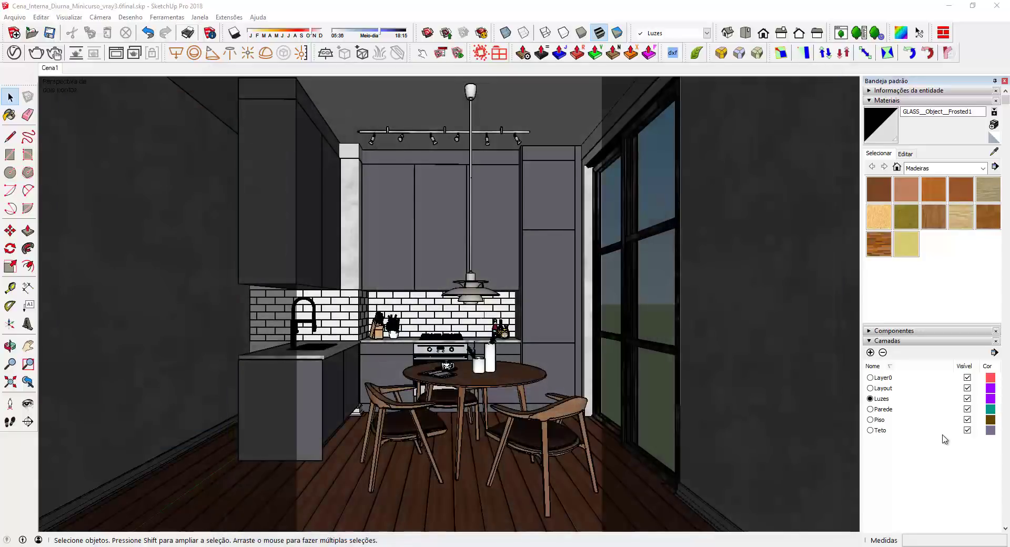
pyautogui.click(969, 430)
pyautogui.moveTo(550, 266); pyautogui.dragTo(413, 383, button='middle')
pyautogui.moveTo(412, 494); pyautogui.dragTo(306, 503, button='middle')
pyautogui.moveTo(540, 311)
pyautogui.mouseDown(button='middle')
pyautogui.moveTo(714, 321)
pyautogui.moveTo(390, 229)
pyautogui.mouseUp(button='middle')
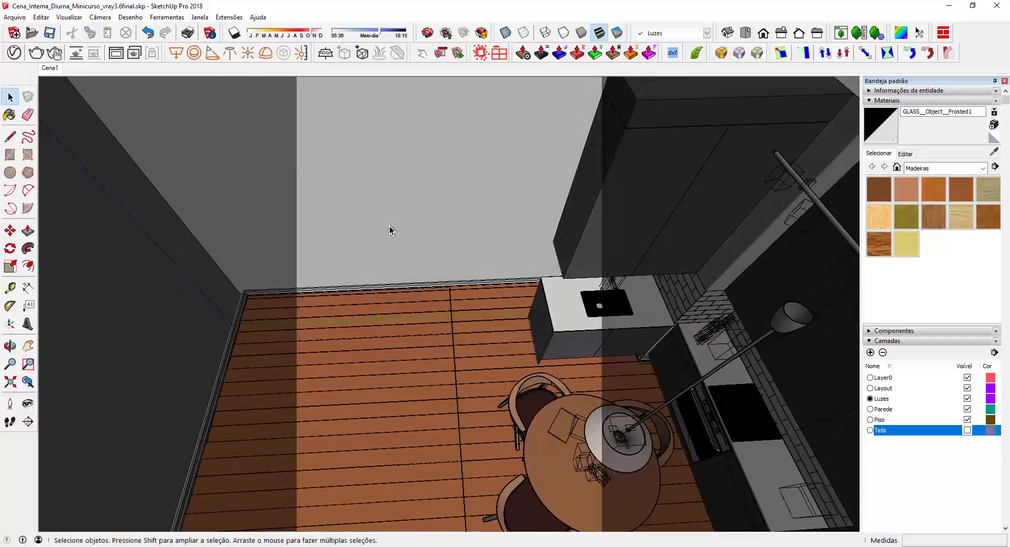
# - Draw a V-Ray rectangle light on the concrete wall opposite the windows and set its emission direction
pyautogui.click(182, 59)
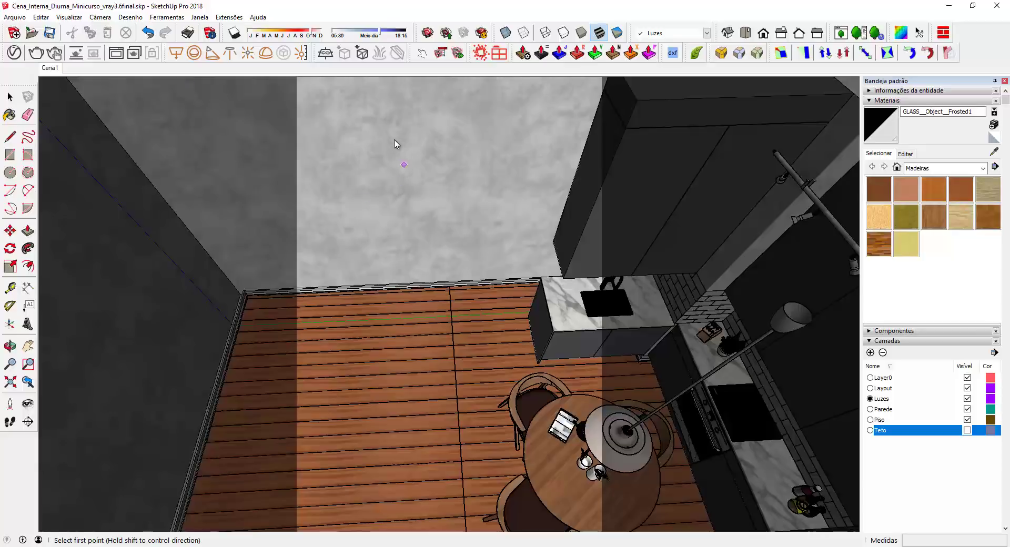
pyautogui.click(374, 155)
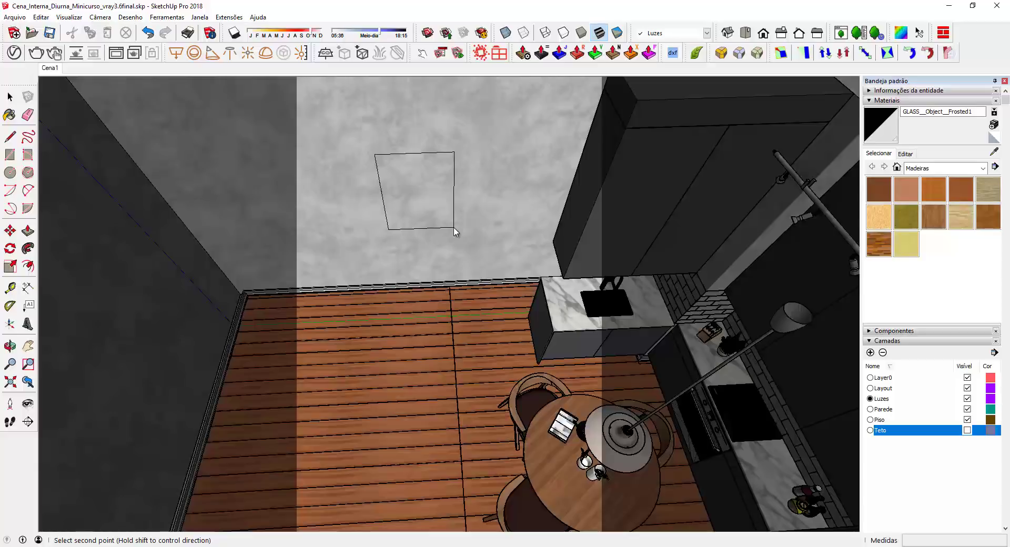
pyautogui.click(455, 231)
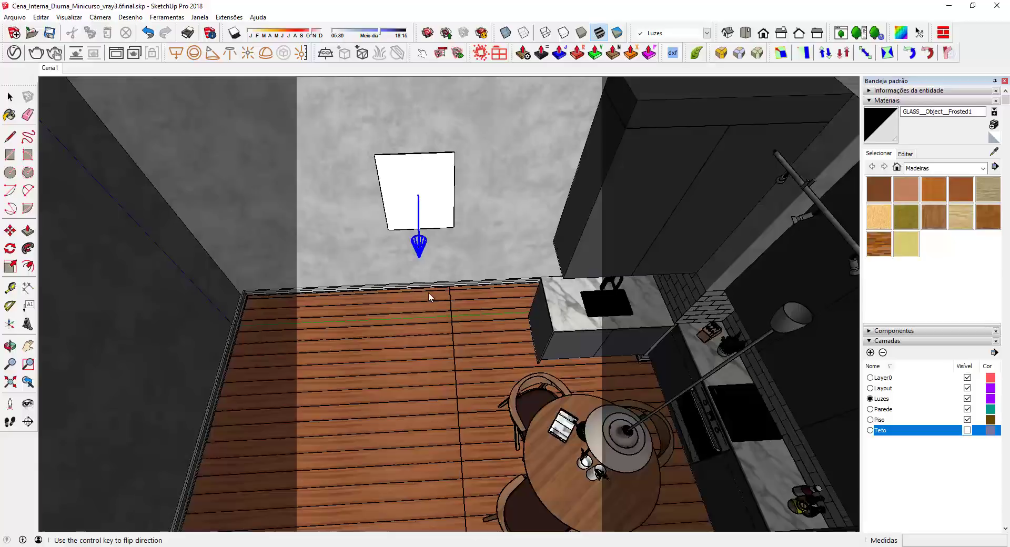
pyautogui.moveTo(428, 292); pyautogui.dragTo(680, 392, button='middle')
pyautogui.scroll(-3, 681, 388)
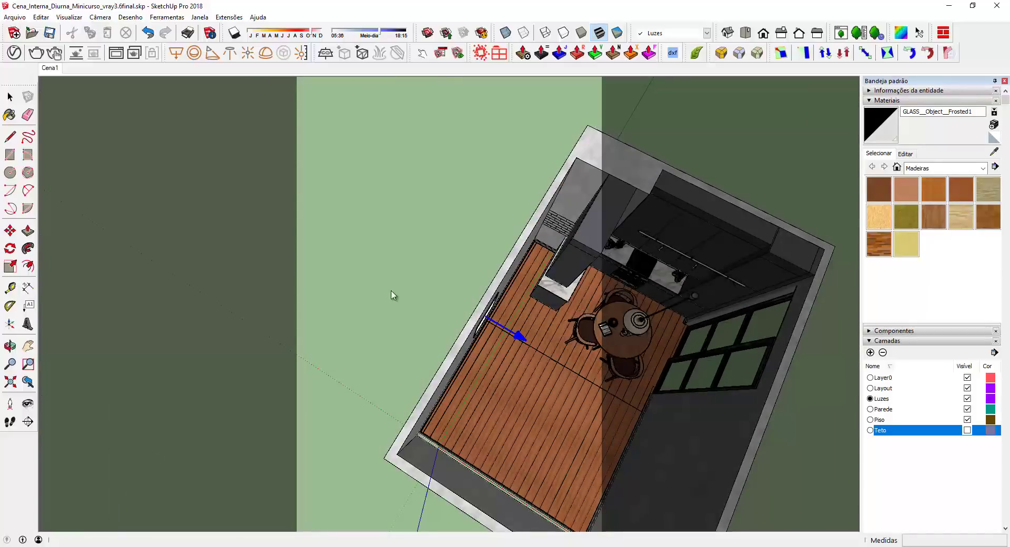
pyautogui.press('ctrl')
pyautogui.click(524, 343)
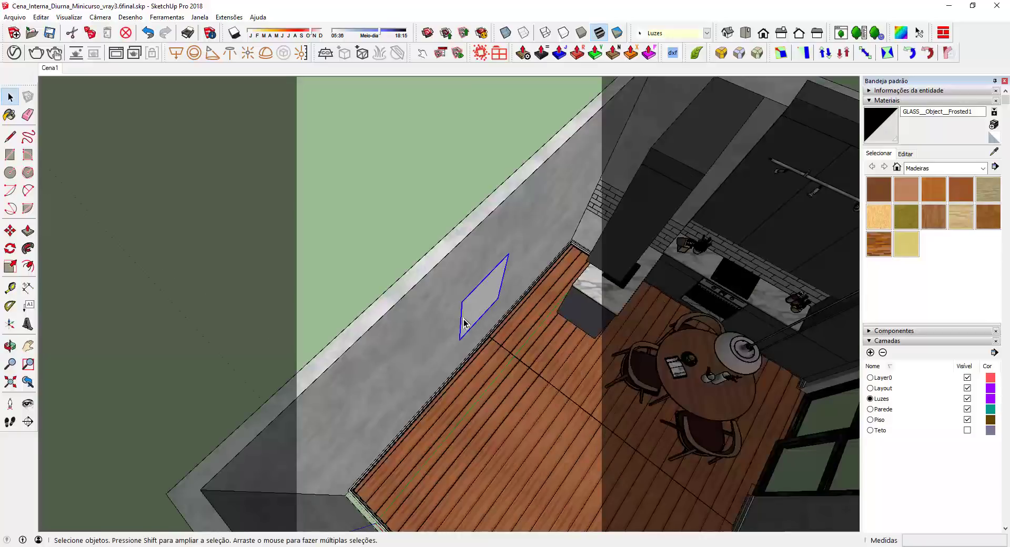
# - Move the rectangle light about 1 m off the concrete wall into the room
pyautogui.press('m')
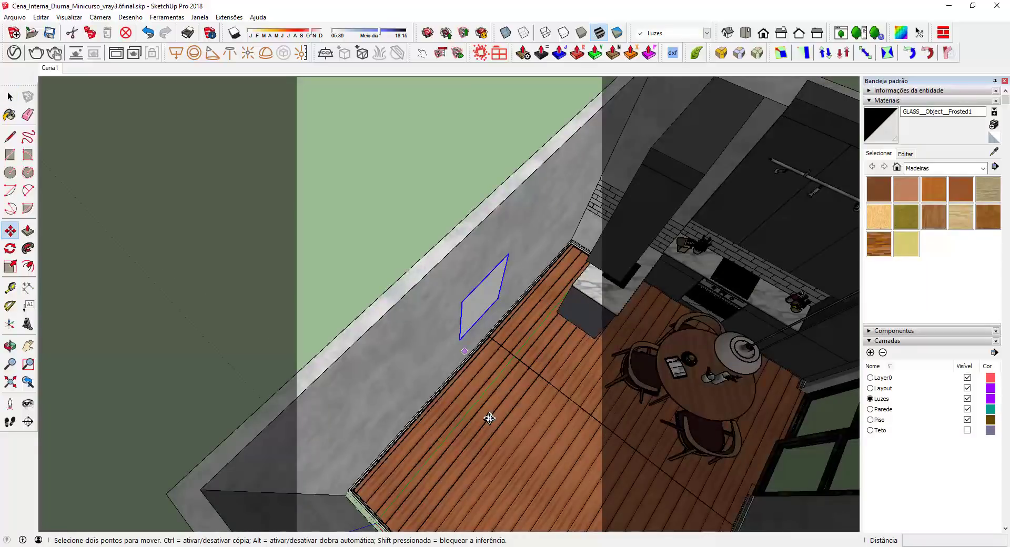
pyautogui.keyDown('ctrl'); pyautogui.click(494, 423); pyautogui.keyUp('ctrl')
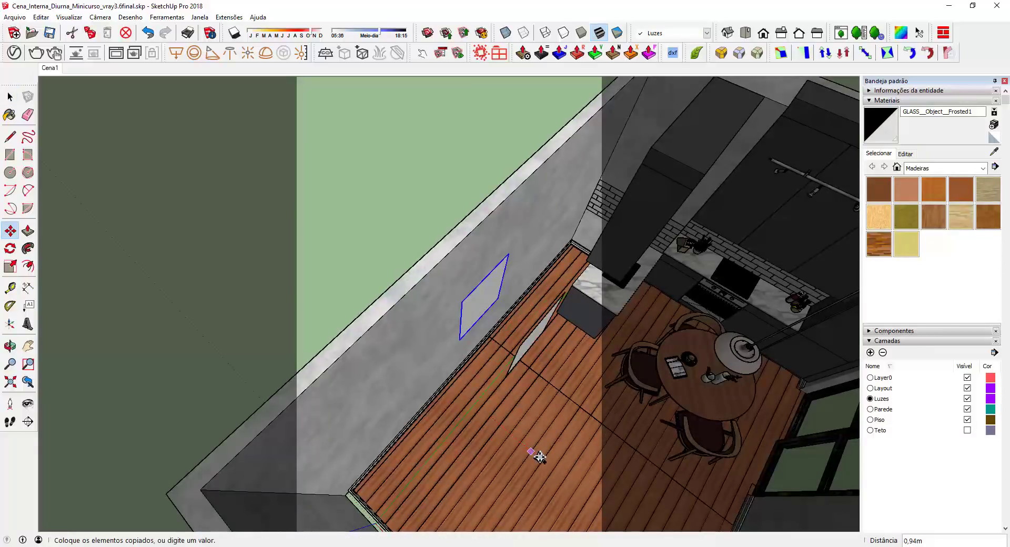
pyautogui.click(539, 457)
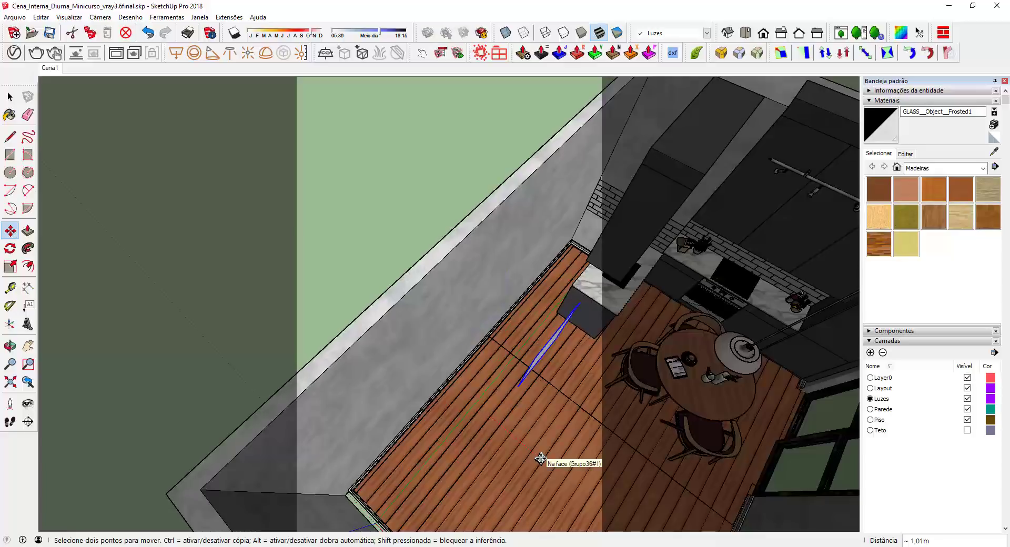
pyautogui.moveTo(558, 399); pyautogui.dragTo(446, 293, button='middle')
pyautogui.scroll(3, 458, 249)
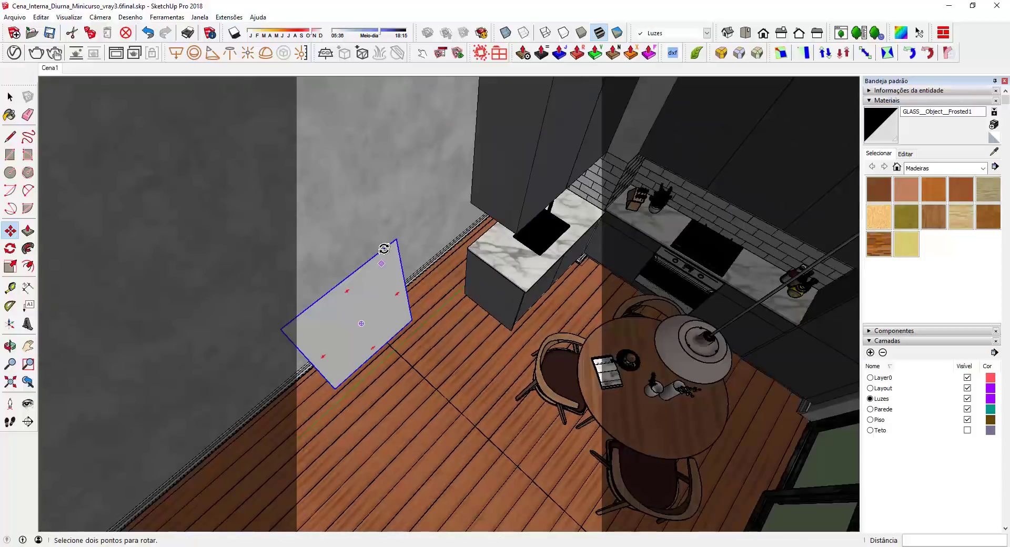
# - Rotate the rectangle light about its vertical axis and shift it about 0.81 m across the floor beside the counter
pyautogui.click(382, 247)
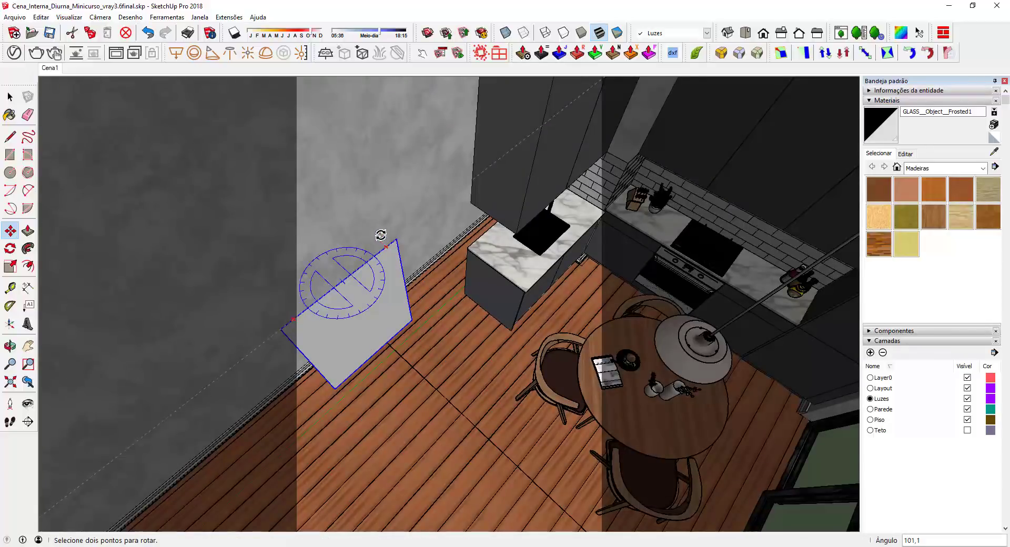
pyautogui.click(334, 225)
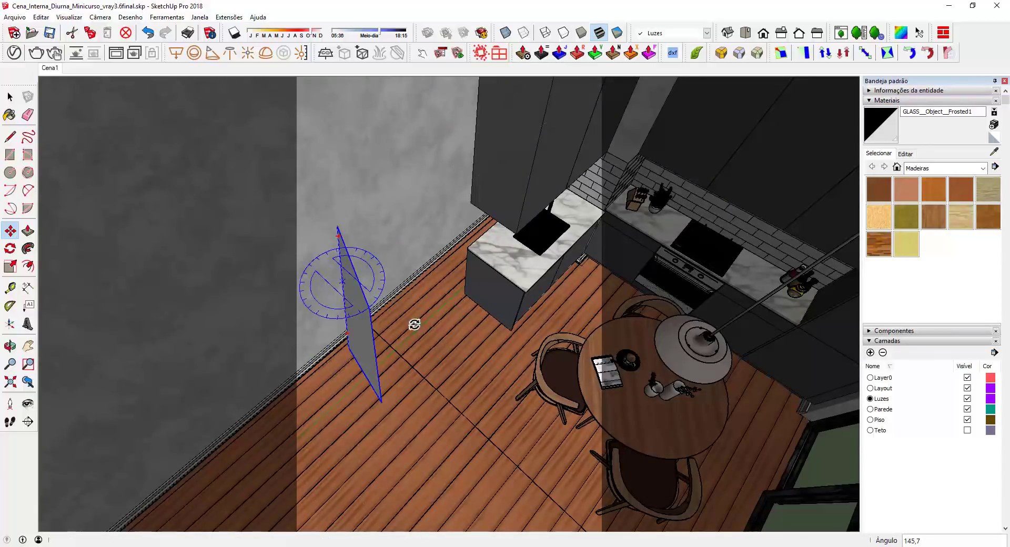
pyautogui.moveTo(500, 309); pyautogui.dragTo(477, 335, button='middle')
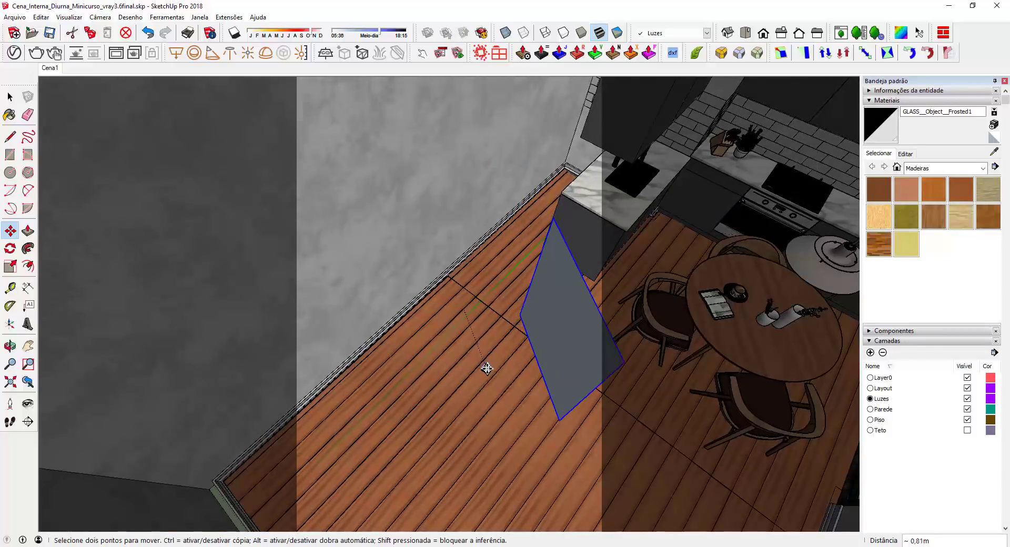
pyautogui.click(487, 368)
# - Return to the Cena1 scene view and lower the rectangle light by about 0.44 m
pyautogui.moveTo(575, 342); pyautogui.dragTo(467, 273, button='middle')
pyautogui.click(50, 68)
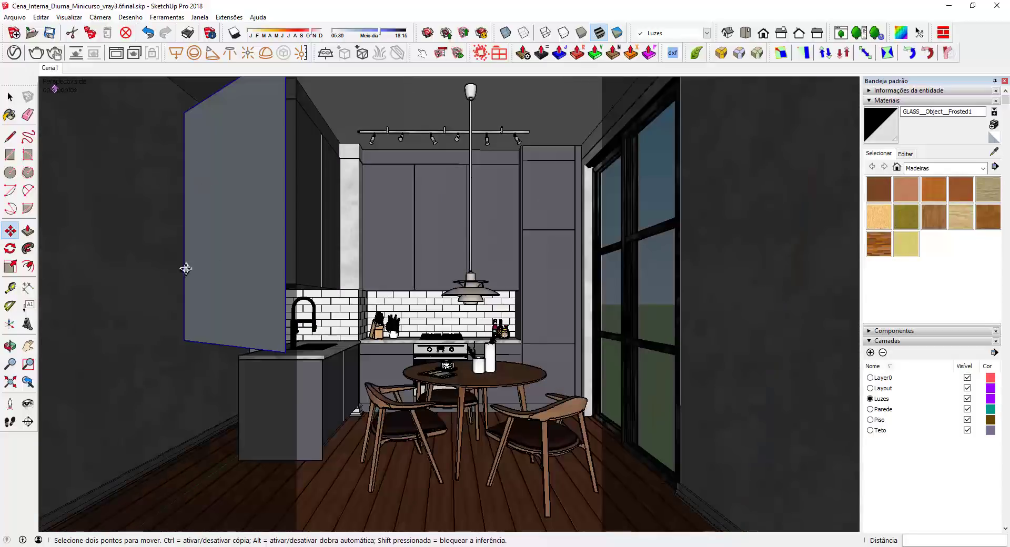
pyautogui.click(738, 167)
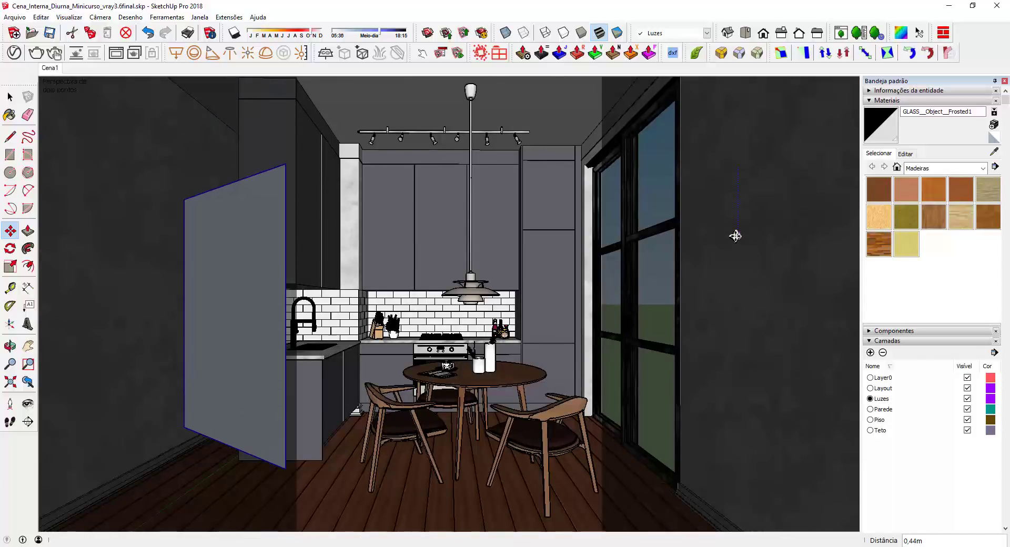
# - Switch off the SunLight and the environment background, and render the scene with only the rectangle light
pyautogui.click(11, 58)
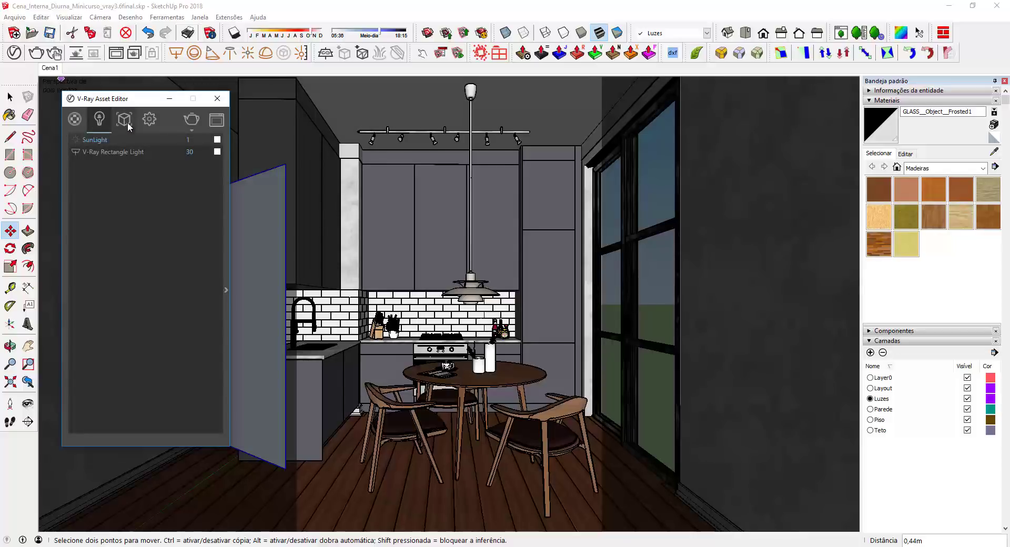
pyautogui.click(149, 119)
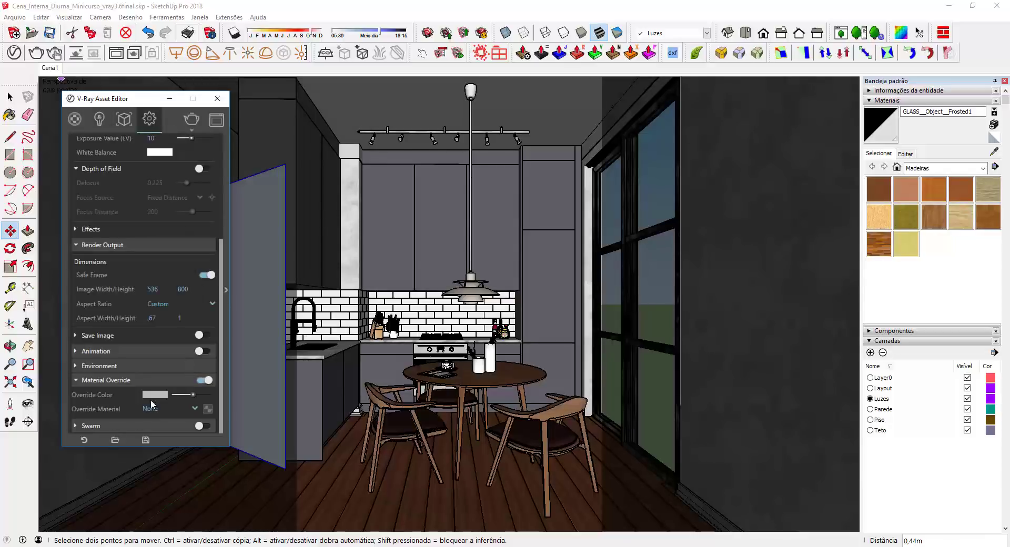
pyautogui.click(118, 364)
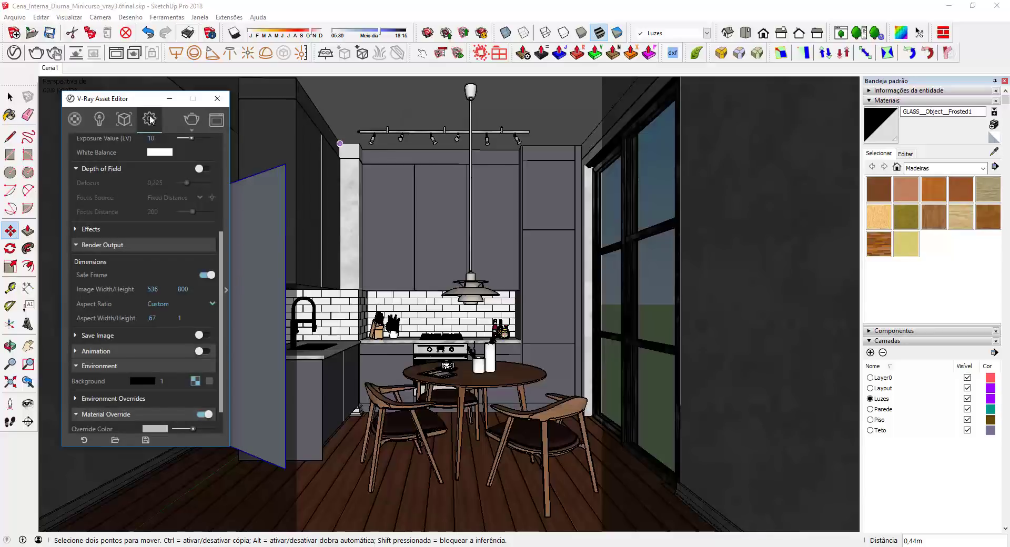
pyautogui.click(40, 56)
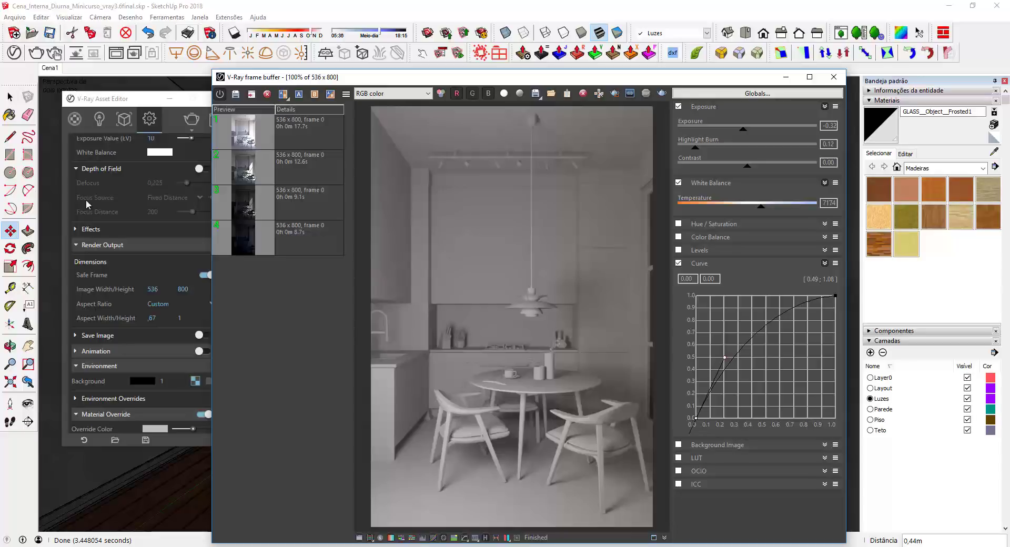
# - Set the rectangle light's units to Radiant power (W) and its intensity to 10
pyautogui.click(98, 122)
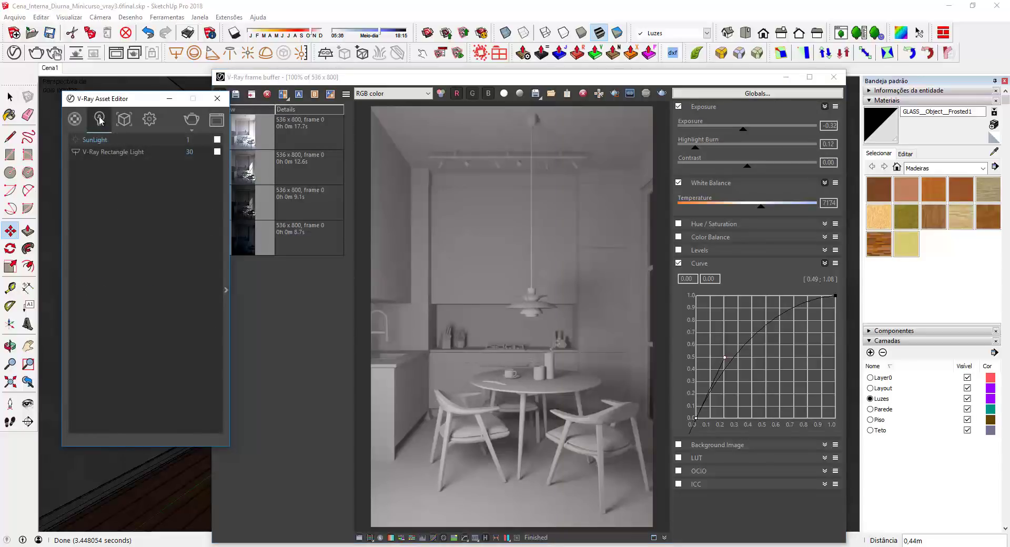
pyautogui.click(226, 290)
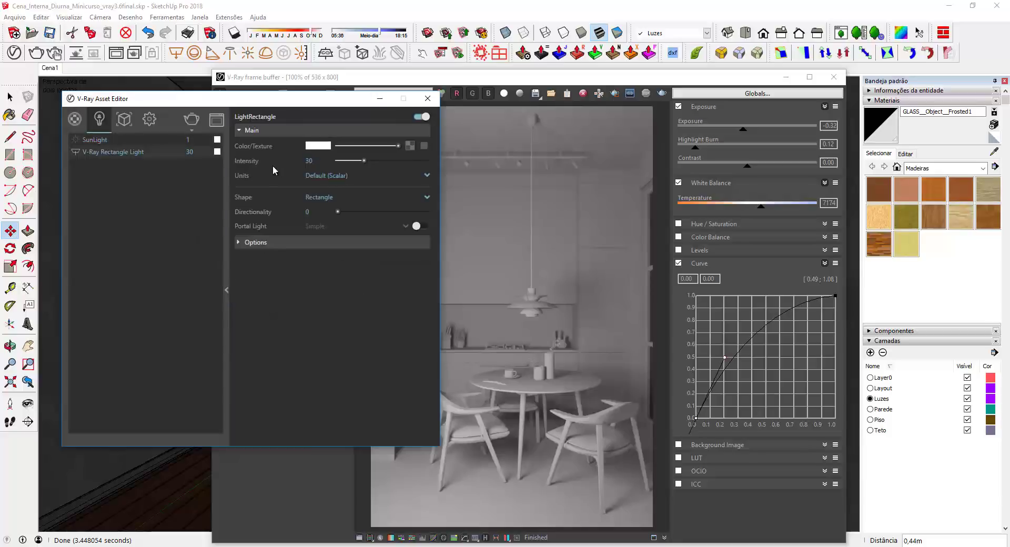
pyautogui.click(324, 175)
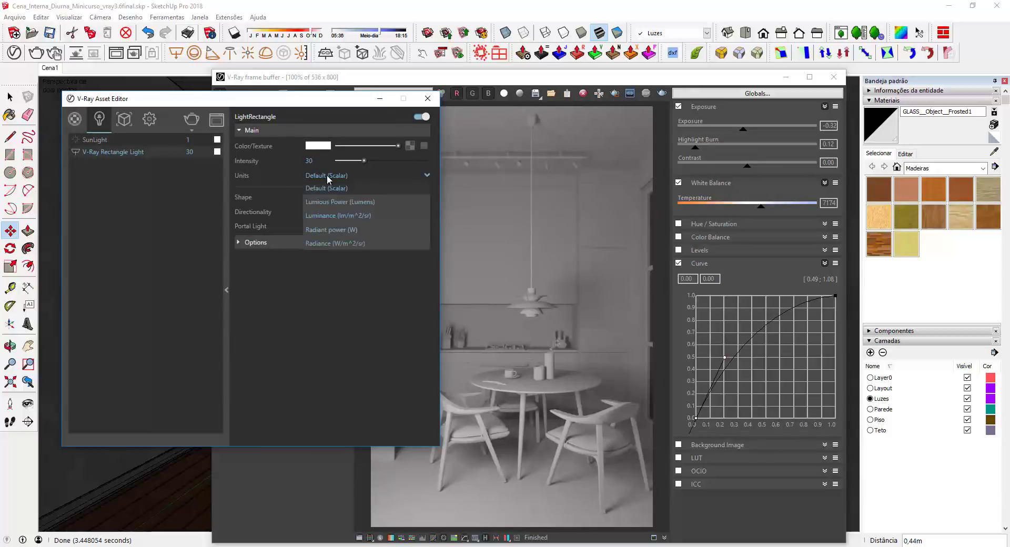
pyautogui.click(345, 232)
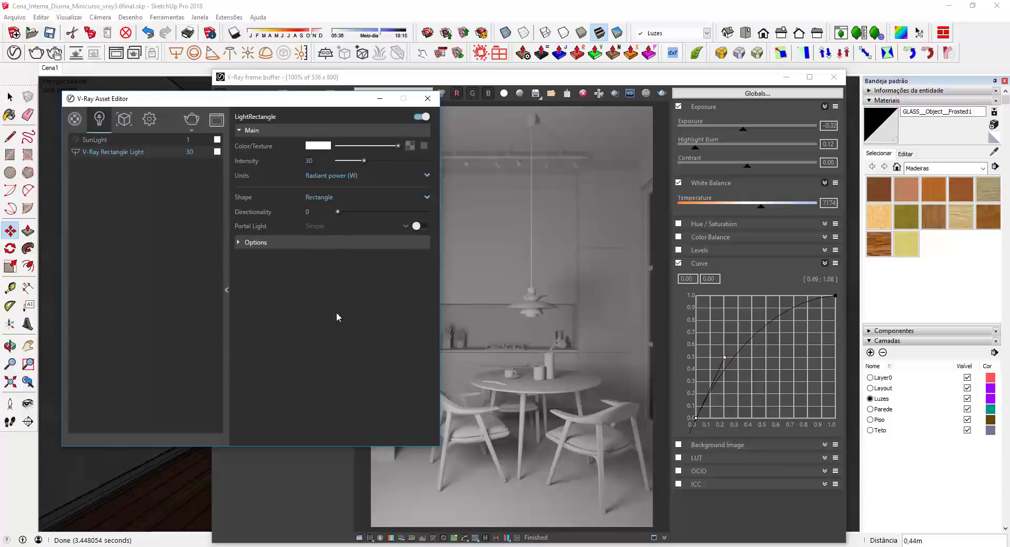
pyautogui.click(310, 160)
pyautogui.write('10')
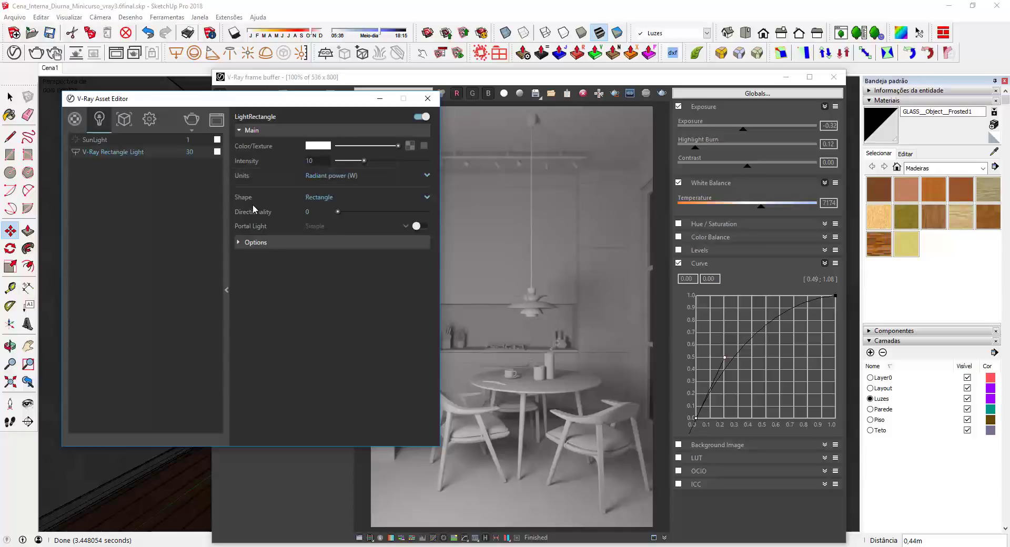
# - Make the rectangle light invisible, turn off Affect Specular and Affect Reflections, and render the scene
pyautogui.click(270, 242)
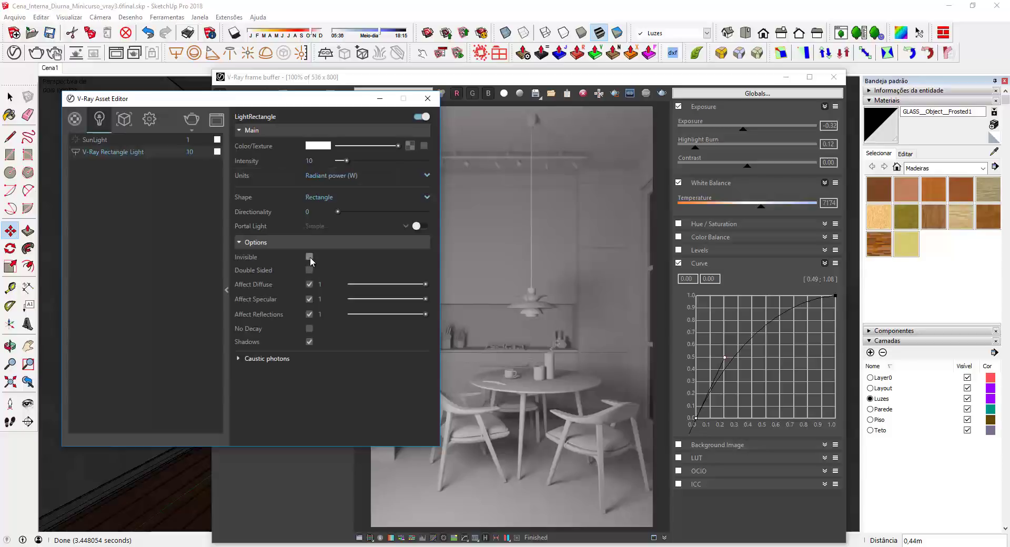
pyautogui.click(309, 314)
pyautogui.click(309, 300)
pyautogui.click(191, 120)
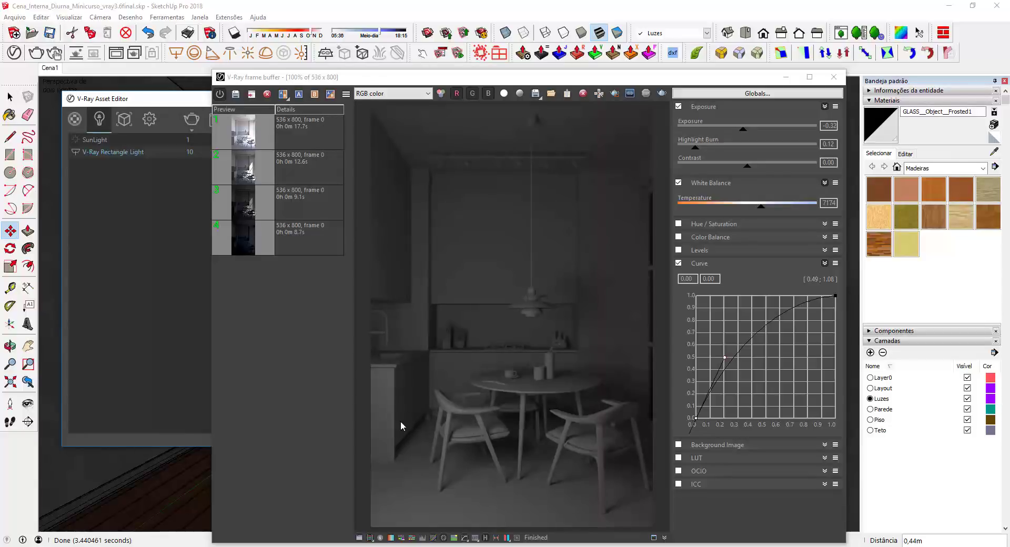
# - Set the rectangle light's intensity to 20 and dismiss the frame buffer
pyautogui.doubleClick(191, 152)
pyautogui.write('20')
pyautogui.press('Return')
pyautogui.click(785, 80)
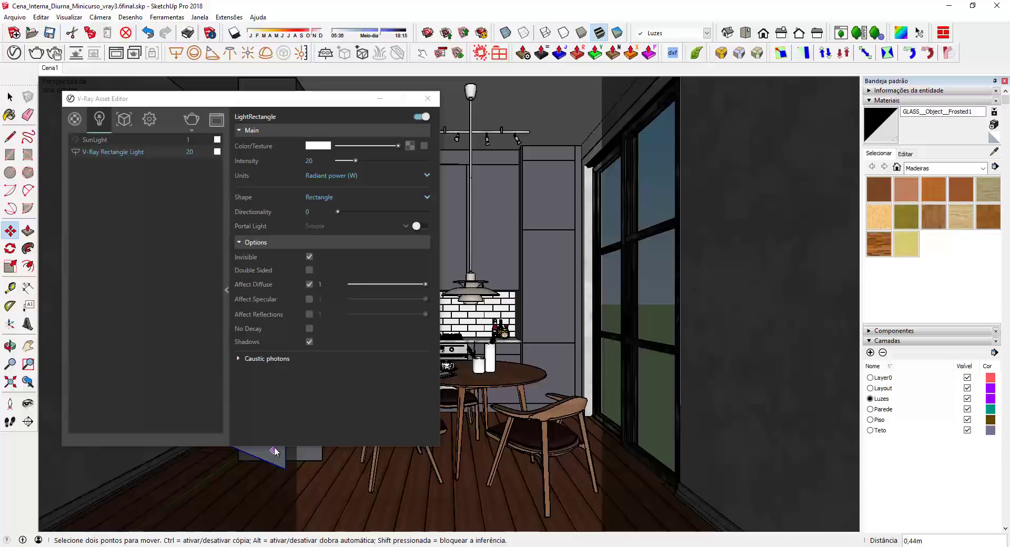
# - Re-enable the SunLight and the environment background, and render the scene with all lights
pyautogui.click(72, 143)
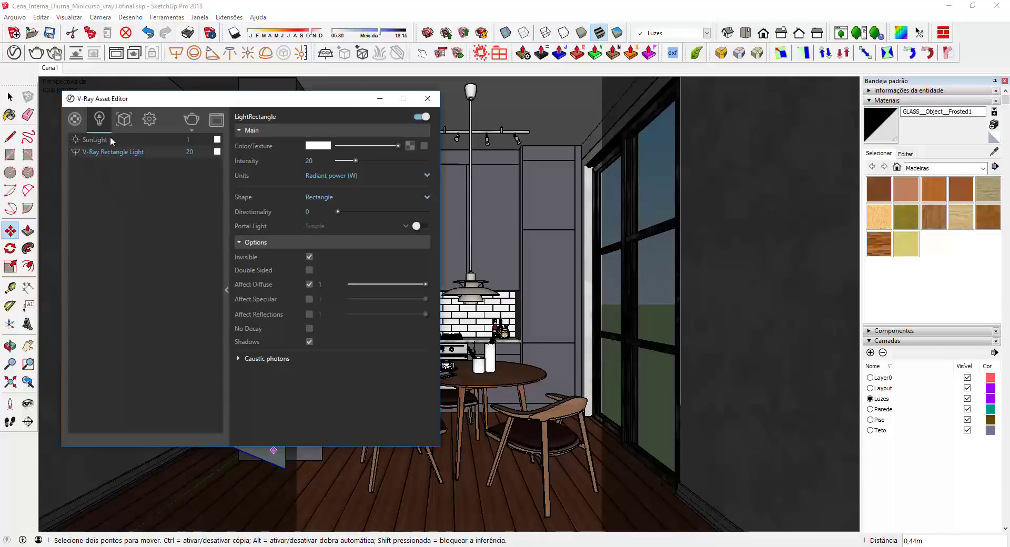
pyautogui.click(149, 120)
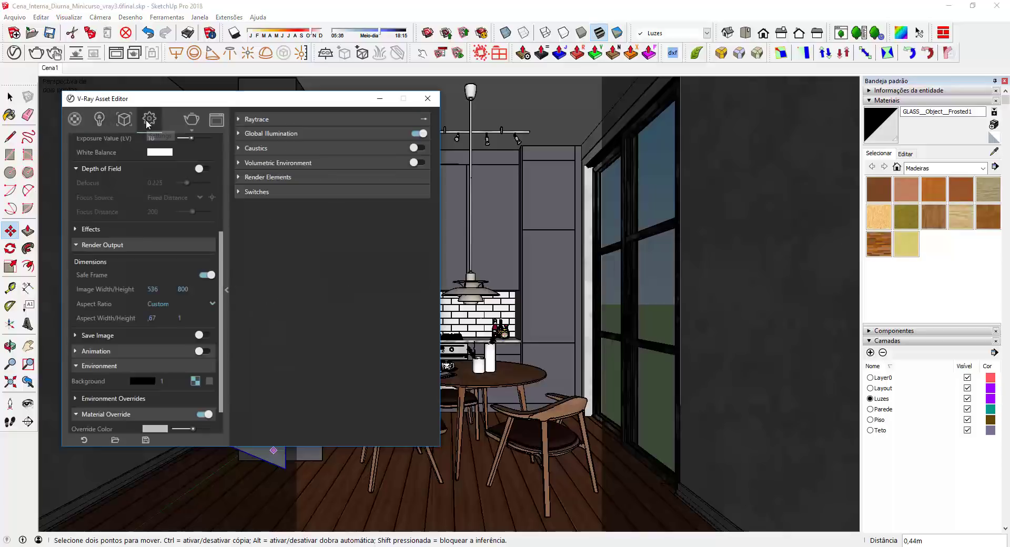
pyautogui.click(193, 121)
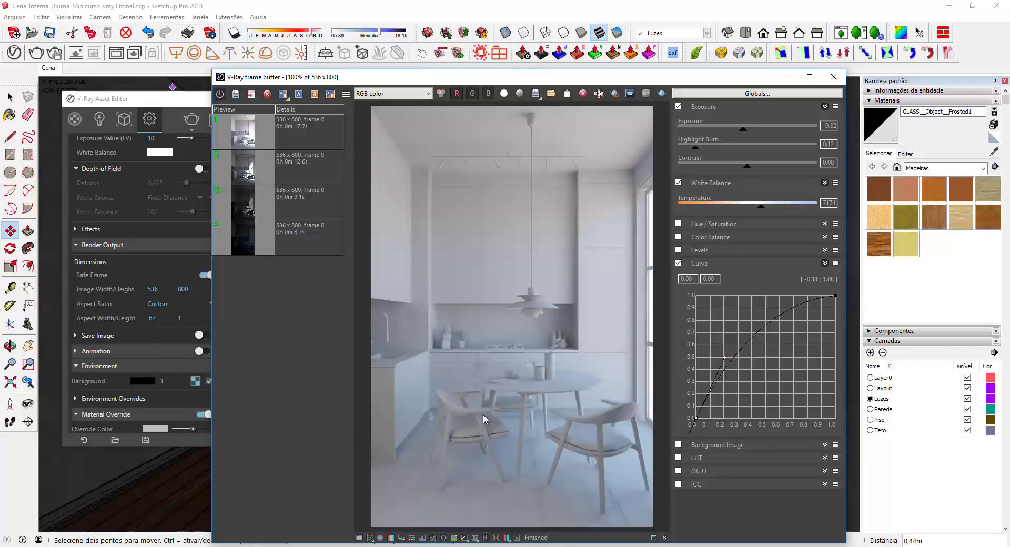
# - Raise the White Balance temperature of the render, and close the frame buffer and Asset Editor
pyautogui.moveTo(760, 207); pyautogui.dragTo(782, 211)
pyautogui.click(838, 79)
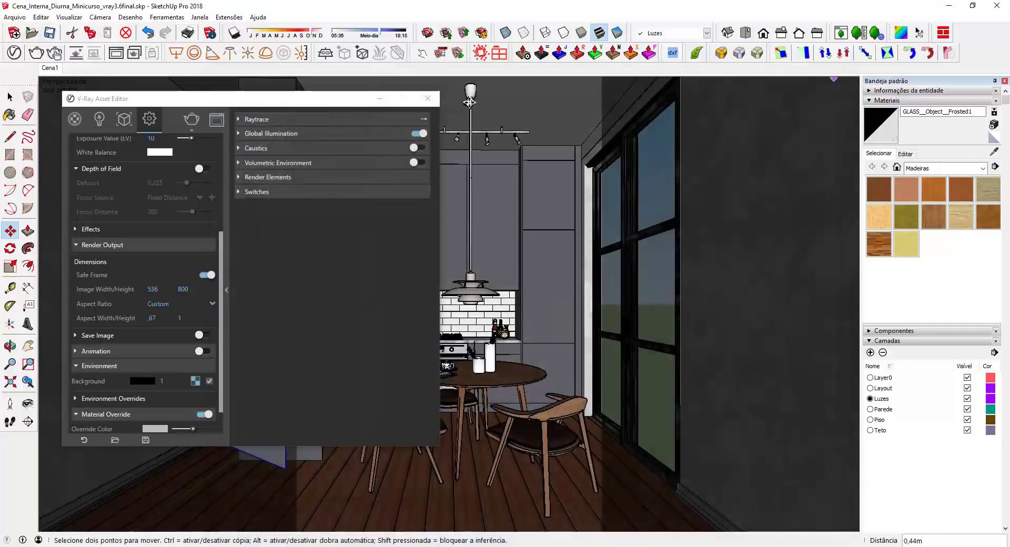
pyautogui.click(435, 98)
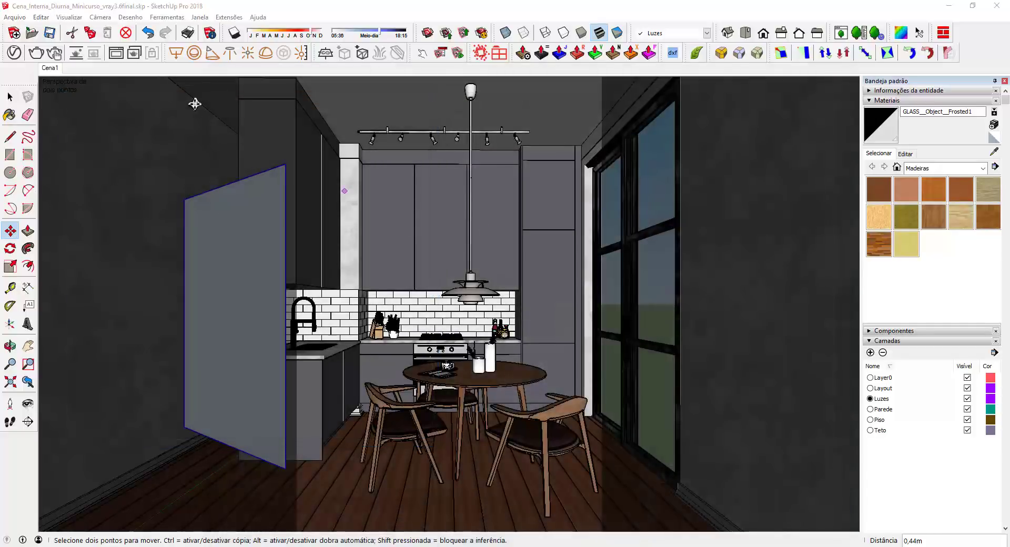
# - Draw a V-Ray rectangle light covering the glass door opening from outside and set its emission direction
pyautogui.click(177, 53)
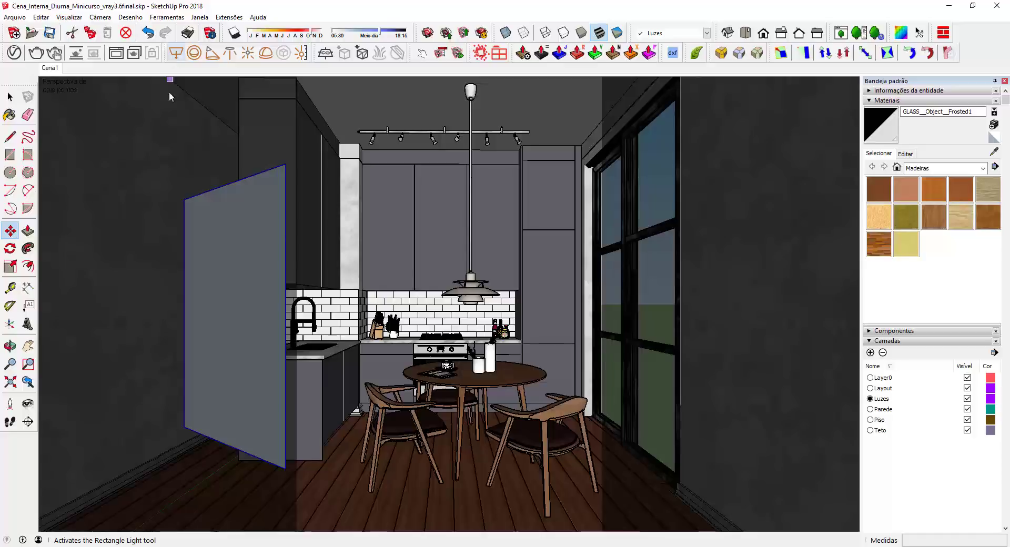
pyautogui.moveTo(530, 267); pyautogui.dragTo(361, 180, button='middle')
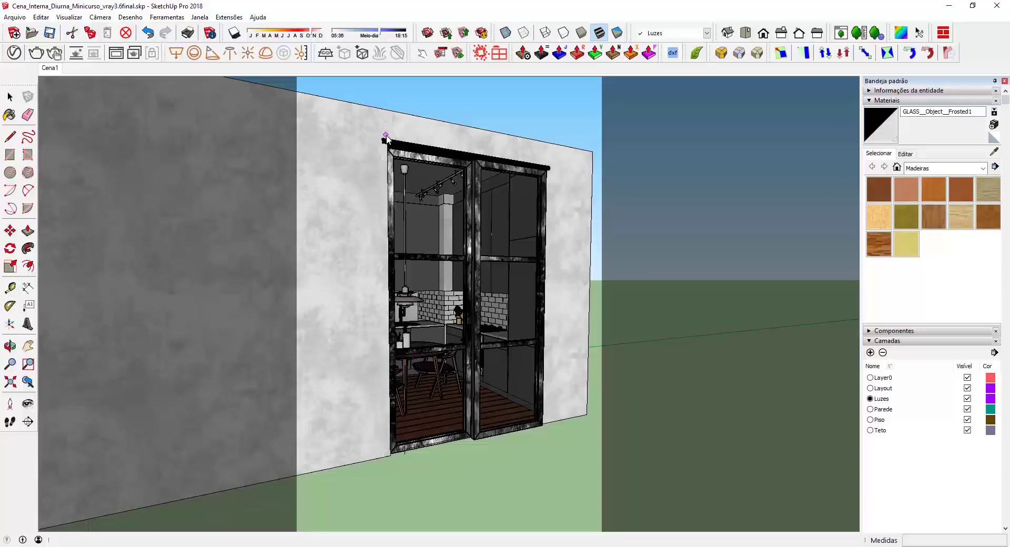
pyautogui.click(387, 136)
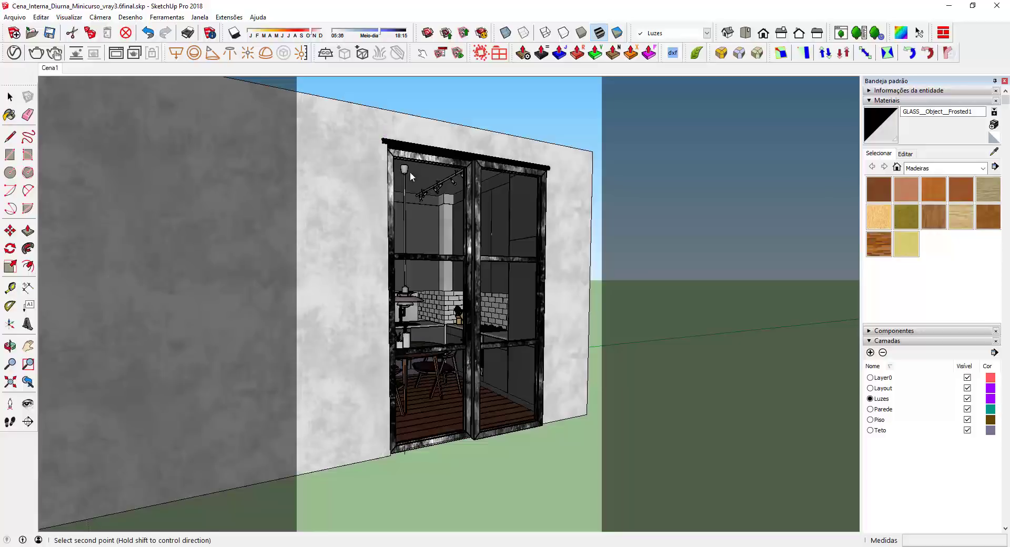
pyautogui.click(552, 418)
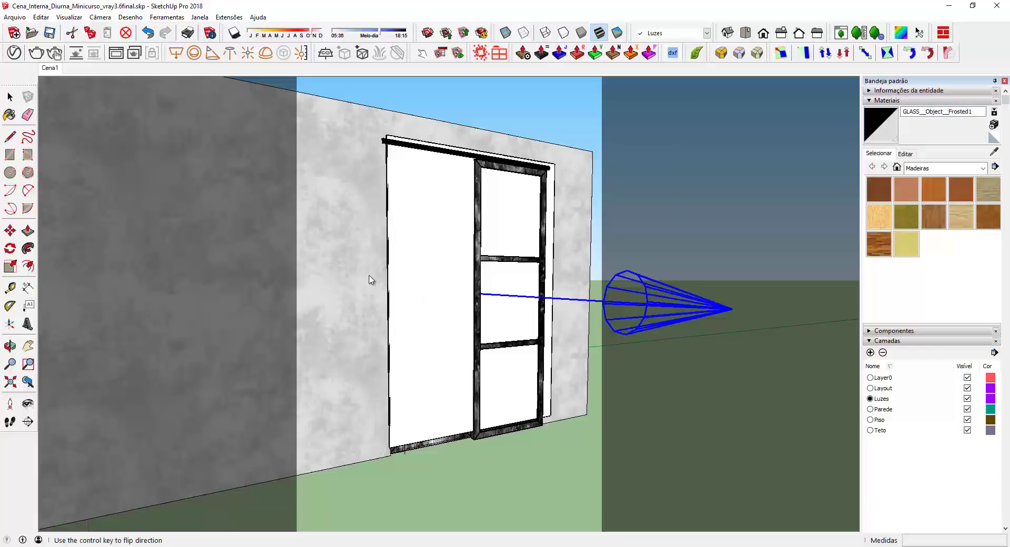
pyautogui.click(309, 263)
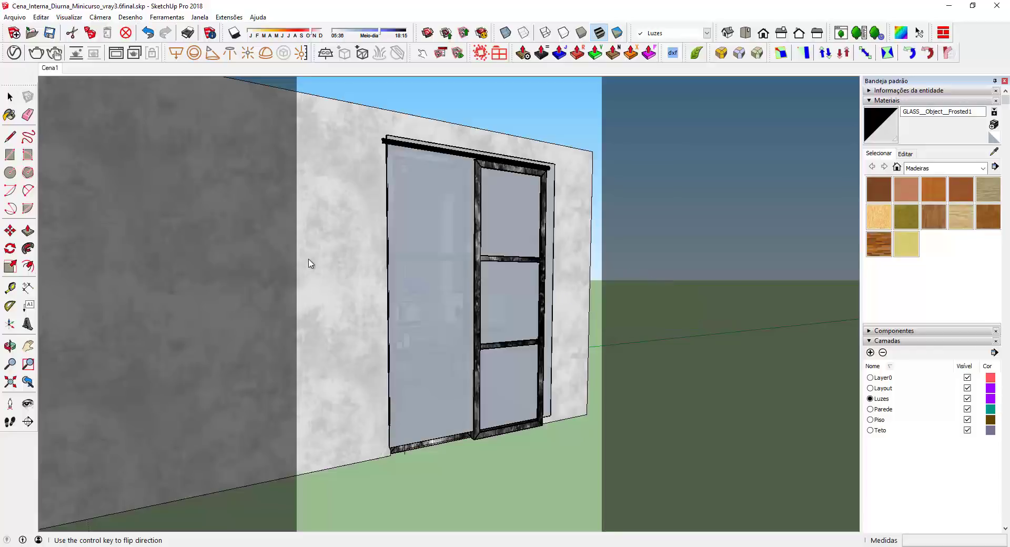
# - Move the new rectangle light 0.3 m outward from the glass doors along the red axis
pyautogui.press('space')
pyautogui.click(551, 394)
pyautogui.moveTo(551, 393); pyautogui.dragTo(566, 410, button='middle')
pyautogui.press('m')
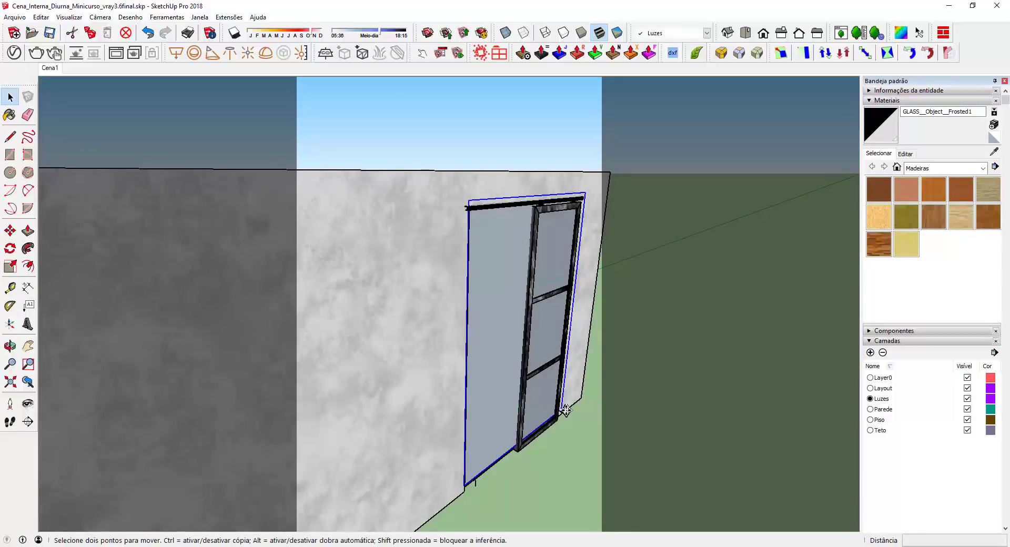
pyautogui.click(566, 410)
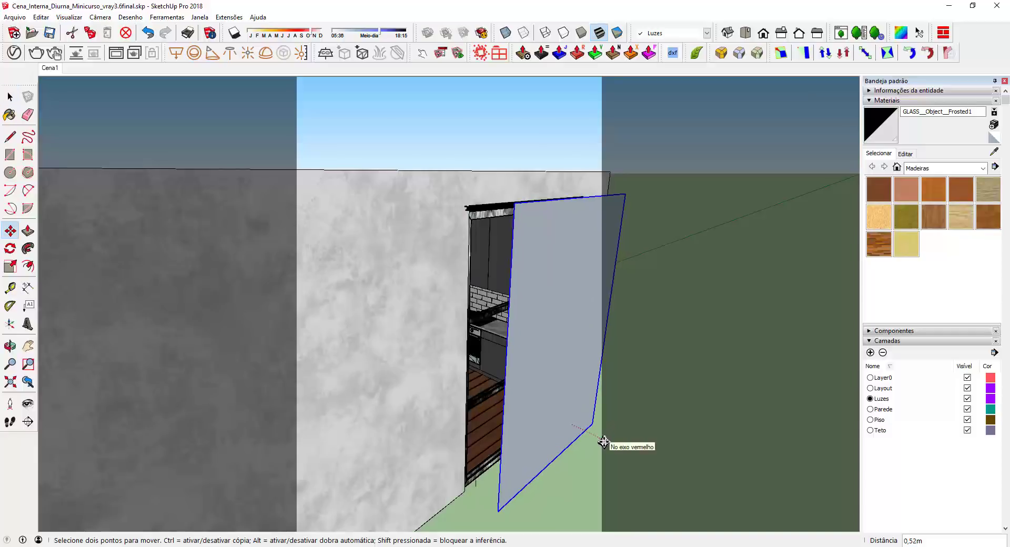
pyautogui.click(603, 441)
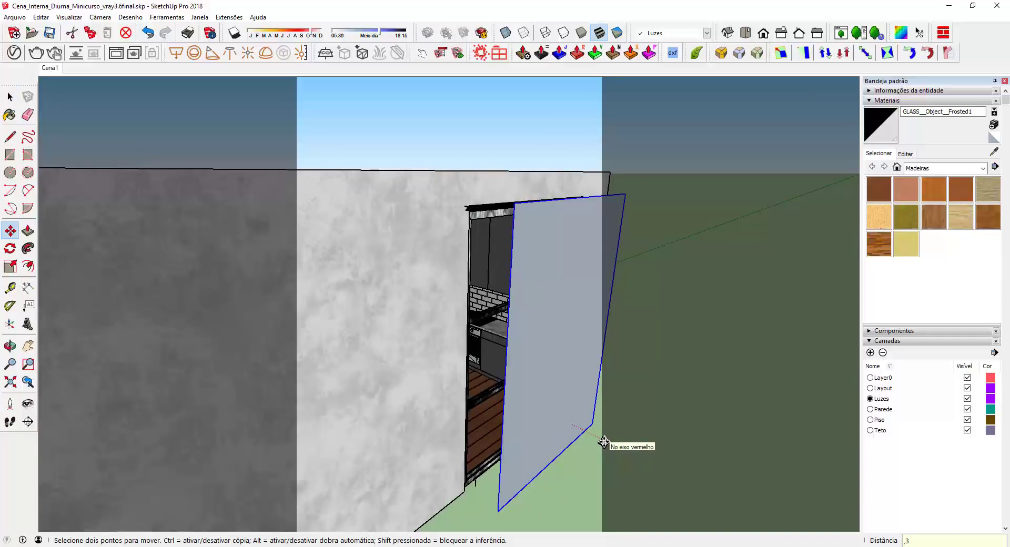
pyautogui.press('Return')
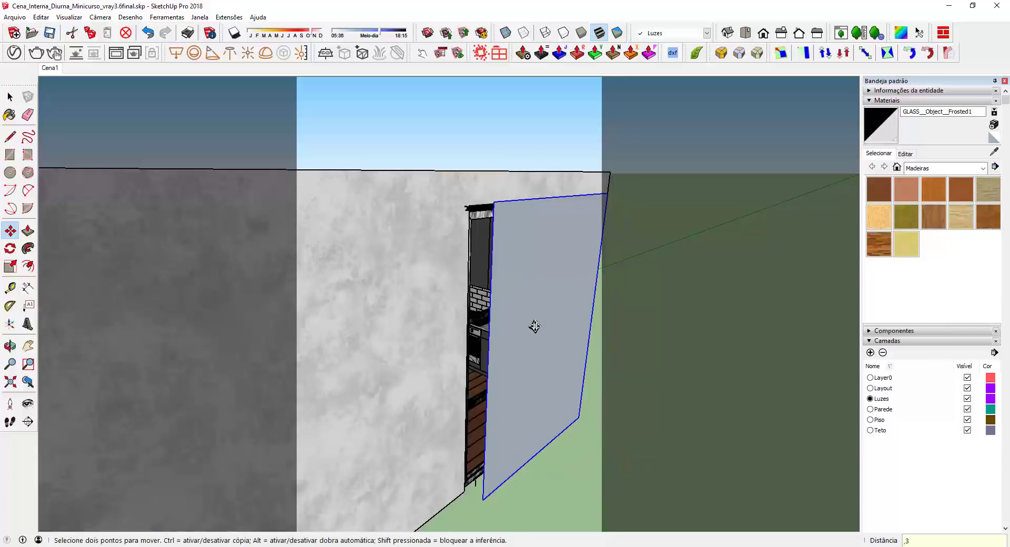
# - Rename the rectangle light outside the glass doors to PortalLight in the Asset Editor
pyautogui.moveTo(600, 361); pyautogui.dragTo(13, 55, button='middle')
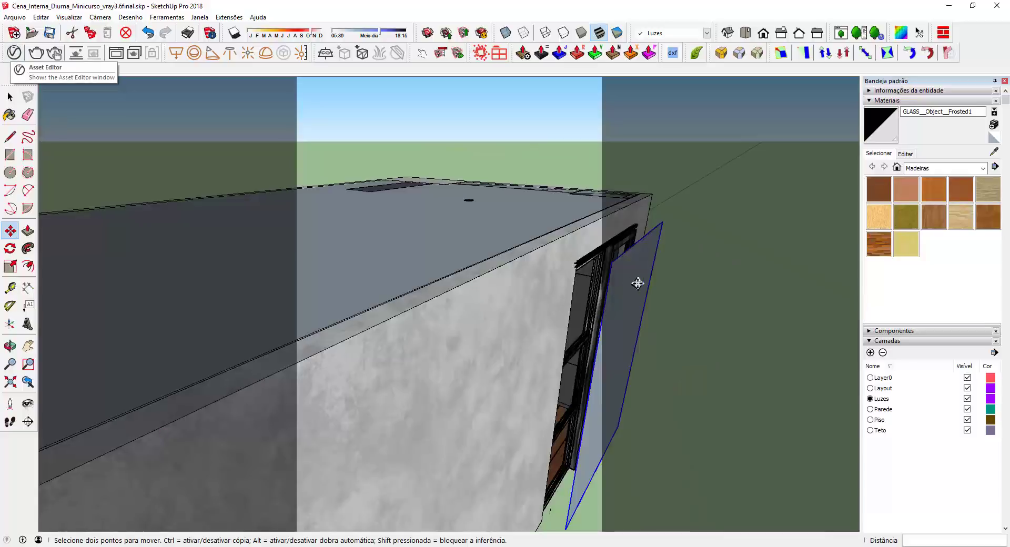
pyautogui.click(14, 52)
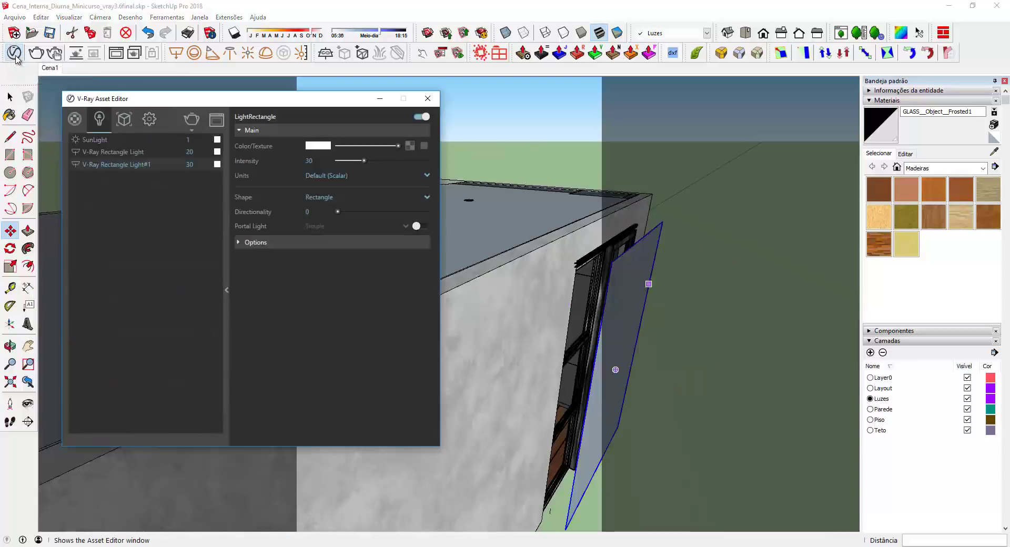
pyautogui.doubleClick(143, 166)
pyautogui.write('d')
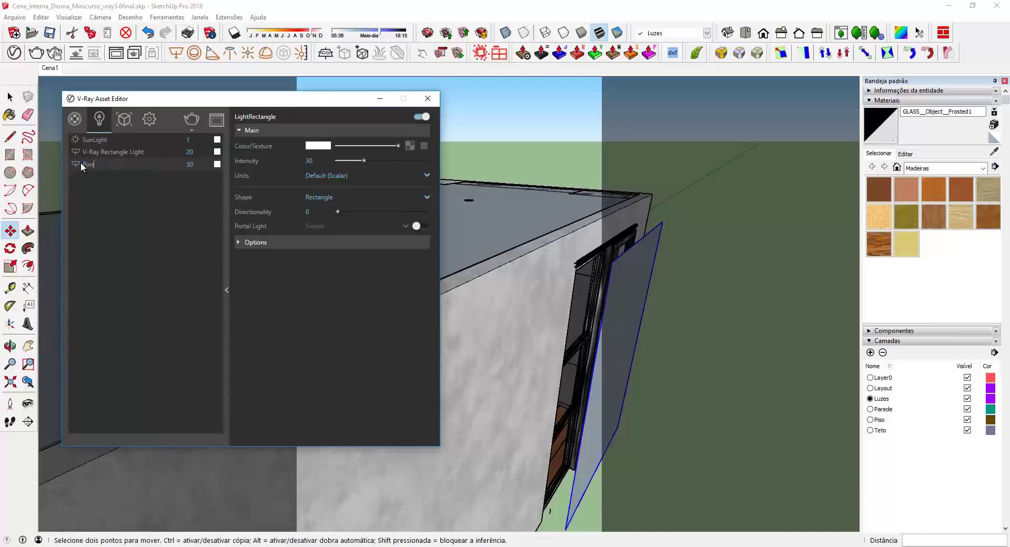
pyautogui.write('ortalLight')
pyautogui.press('Return')
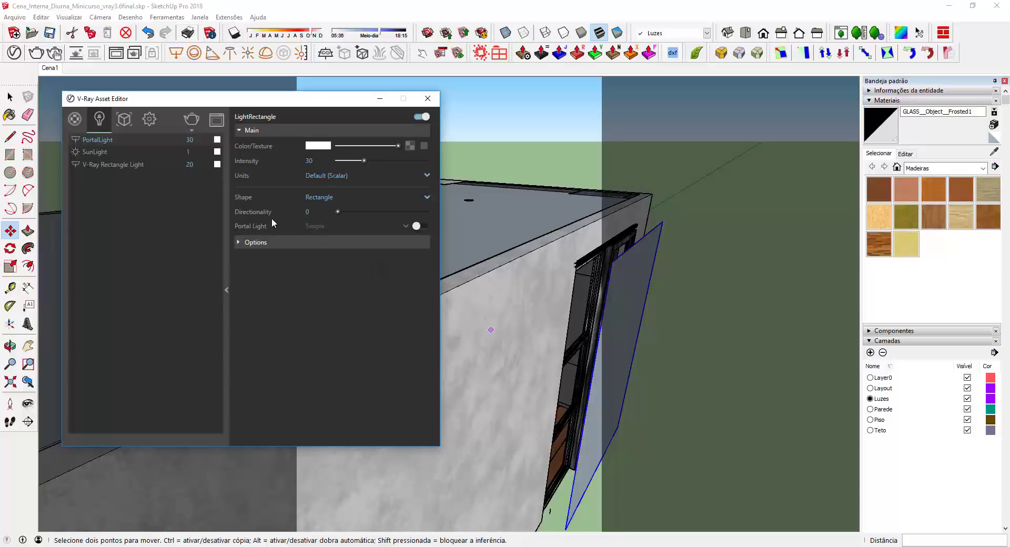
# - Enable the Portal Light option for the PortalLight and set its mode to Accurate
pyautogui.click(421, 226)
pyautogui.click(399, 225)
pyautogui.click(335, 242)
# - Make the PortalLight invisible and turn off its effect on specular and reflections
pyautogui.click(263, 241)
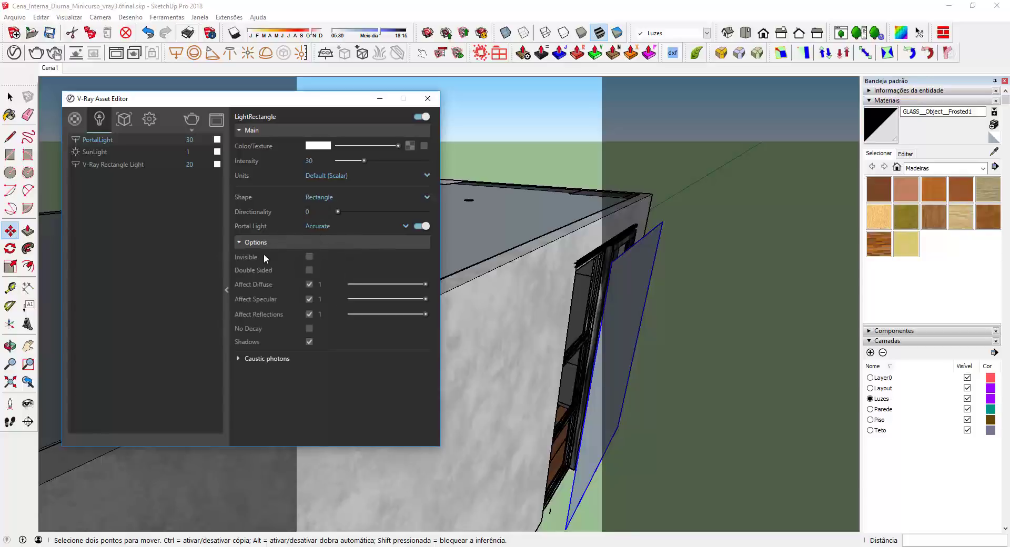
pyautogui.click(309, 257)
pyautogui.click(309, 314)
pyautogui.click(310, 299)
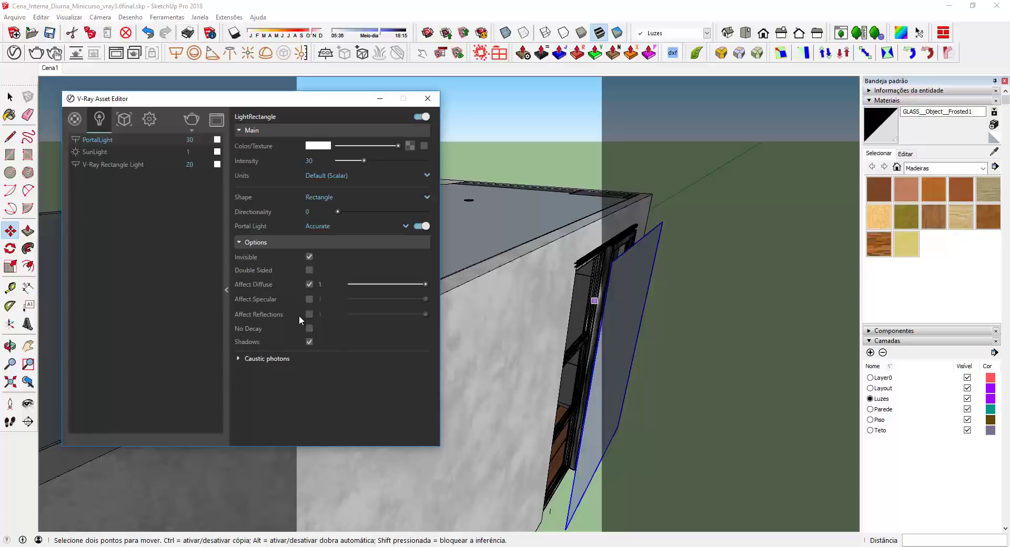
pyautogui.click(259, 241)
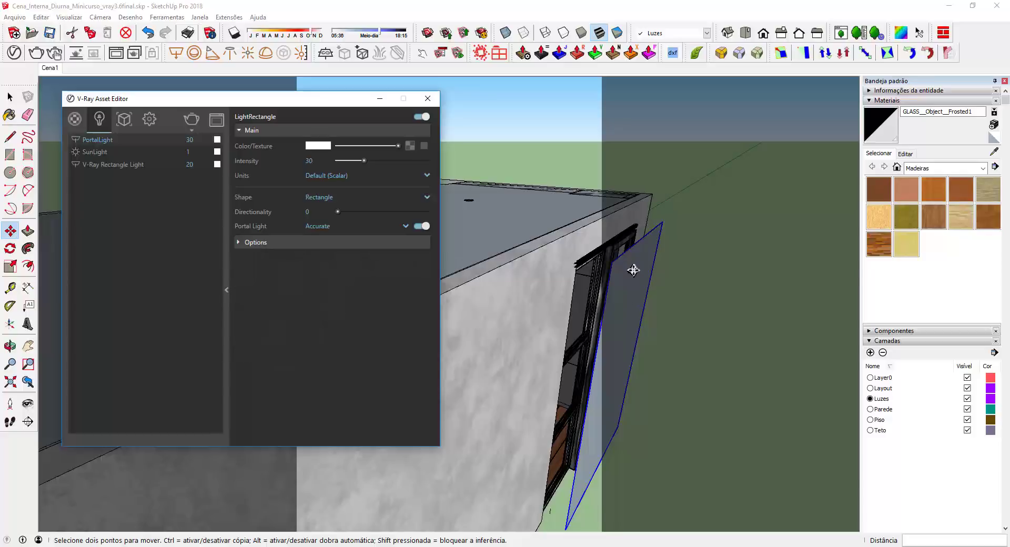
# - Return to the Cena1 camera view, close the Asset Editor and render the scene with the portal light
pyautogui.click(51, 67)
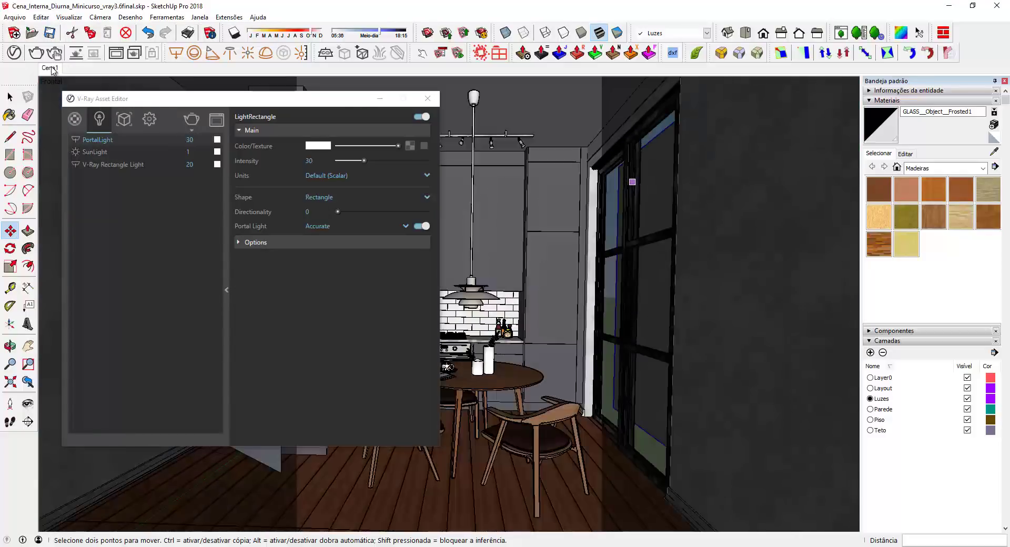
pyautogui.click(427, 98)
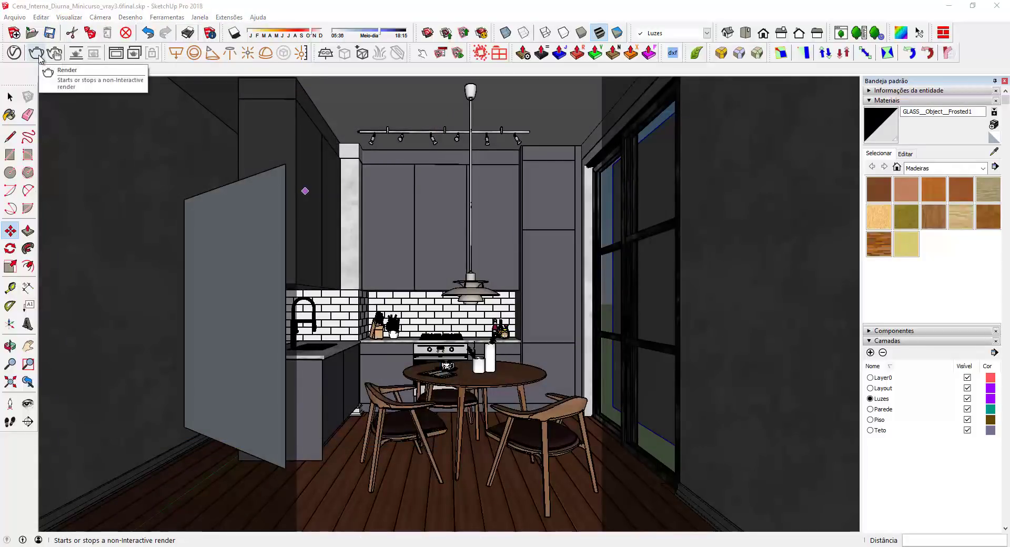
pyautogui.click(39, 56)
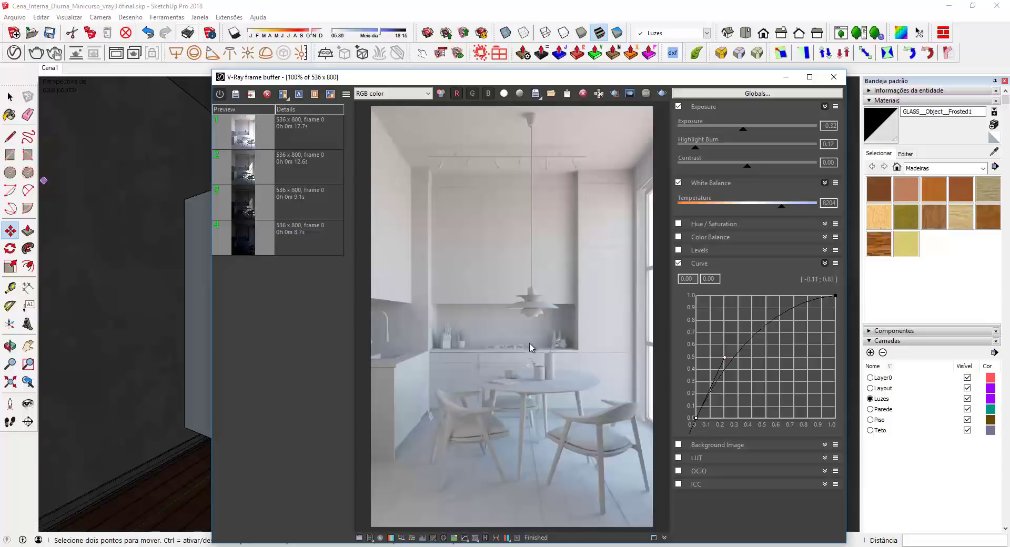
# - Examine the new render up close around the dining table, chairs and kitchen counter
pyautogui.scroll(3, 529, 344)
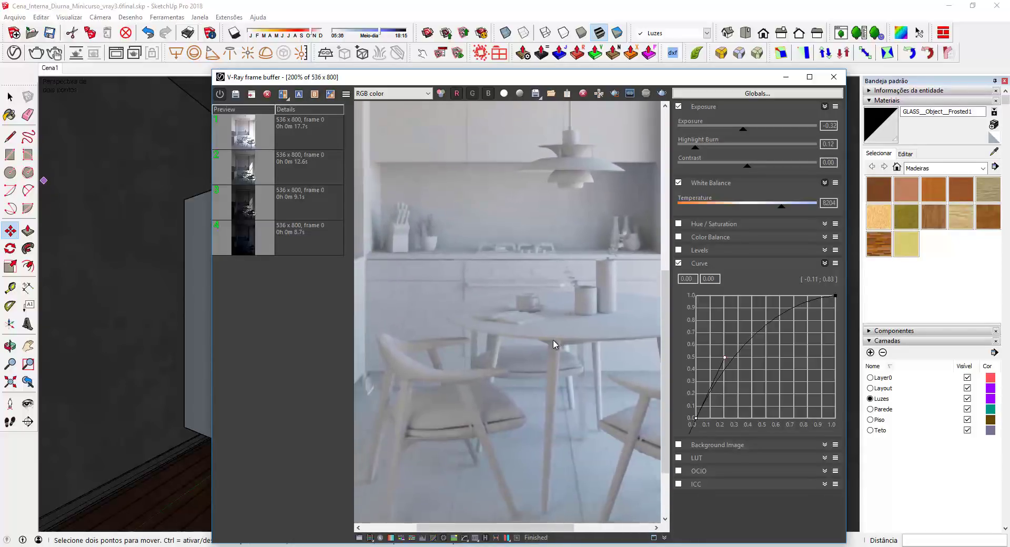
pyautogui.moveTo(599, 292); pyautogui.dragTo(635, 291, button='middle')
pyautogui.moveTo(601, 349); pyautogui.dragTo(506, 360, button='middle')
pyautogui.moveTo(631, 350); pyautogui.dragTo(583, 350, button='middle')
pyautogui.moveTo(552, 316); pyautogui.dragTo(605, 361, button='middle')
pyautogui.moveTo(520, 313); pyautogui.dragTo(553, 314, button='middle')
pyautogui.scroll(-1, 510, 311)
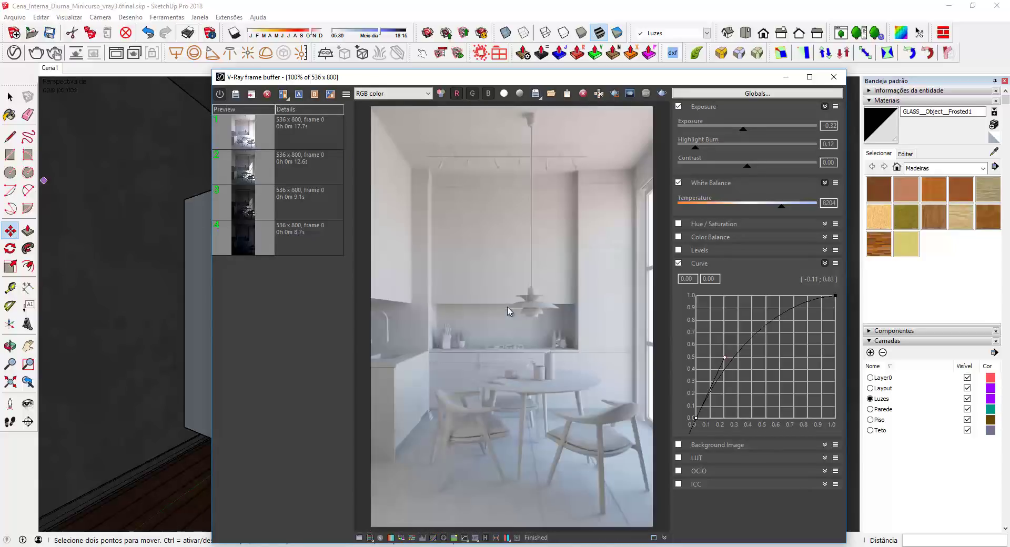